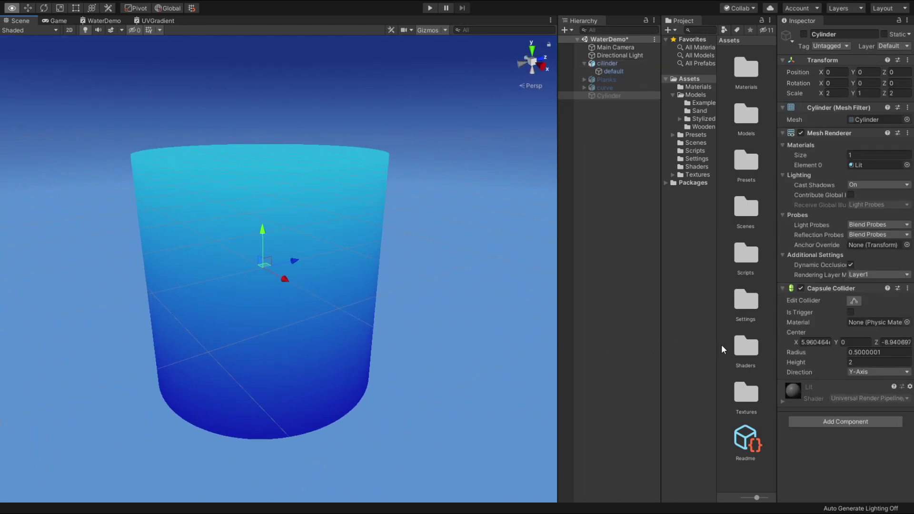
- Orbit the Scene view to see the cylinder side-on, then from above
{"action": "left_click_drag", "start_coordinate": [278, 300], "coordinate": [279, 178], "text": "alt"}
{"action": "mouse_move", "coordinate": [87, 223]}
{"action": "left_mouse_down", "text": "alt"}
{"action": "mouse_move", "coordinate": [129, 204]}
{"action": "mouse_move", "coordinate": [225, 287]}
{"action": "mouse_move", "coordinate": [348, 369]}
{"action": "mouse_move", "coordinate": [538, 396]}
{"action": "mouse_move", "coordinate": [609, 385]}
{"action": "left_mouse_up", "text": "alt"}
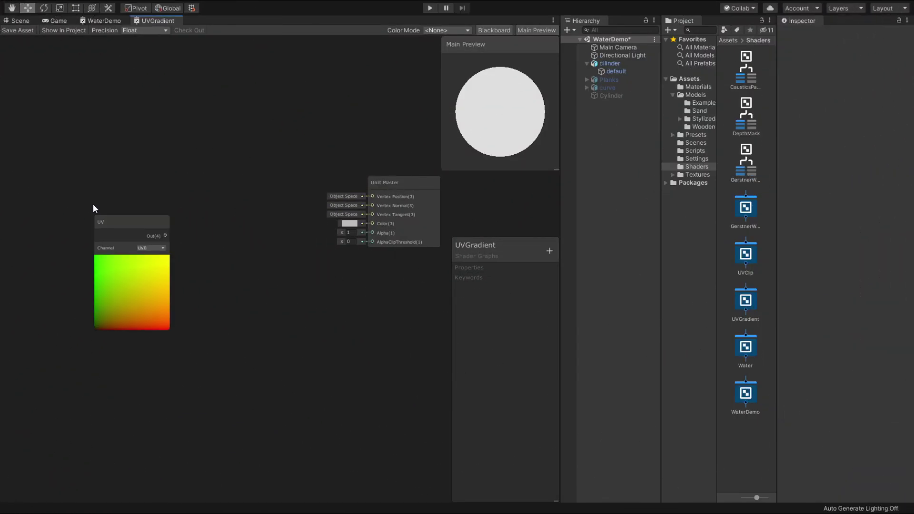
- Wire UV into Split, and the Gradient through Sample Gradient into the master Color
{"action": "mouse_move", "coordinate": [120, 224]}
{"action": "left_mouse_down"}
{"action": "mouse_move", "coordinate": [62, 184]}
{"action": "mouse_move", "coordinate": [160, 194]}
{"action": "mouse_move", "coordinate": [160, 184]}
{"action": "mouse_move", "coordinate": [207, 210]}
{"action": "mouse_move", "coordinate": [229, 208]}
{"action": "left_mouse_up"}
{"action": "left_click_drag", "start_coordinate": [162, 186], "coordinate": [160, 194]}
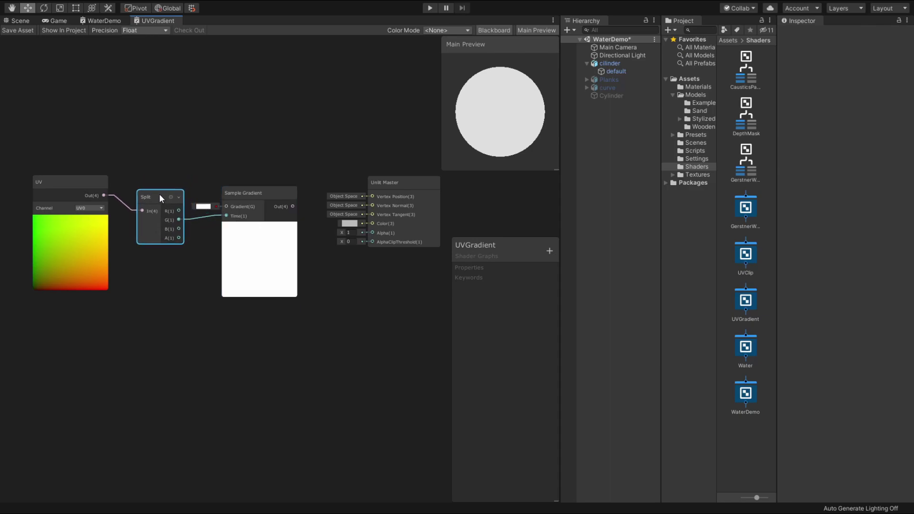
{"action": "left_click", "coordinate": [152, 154]}
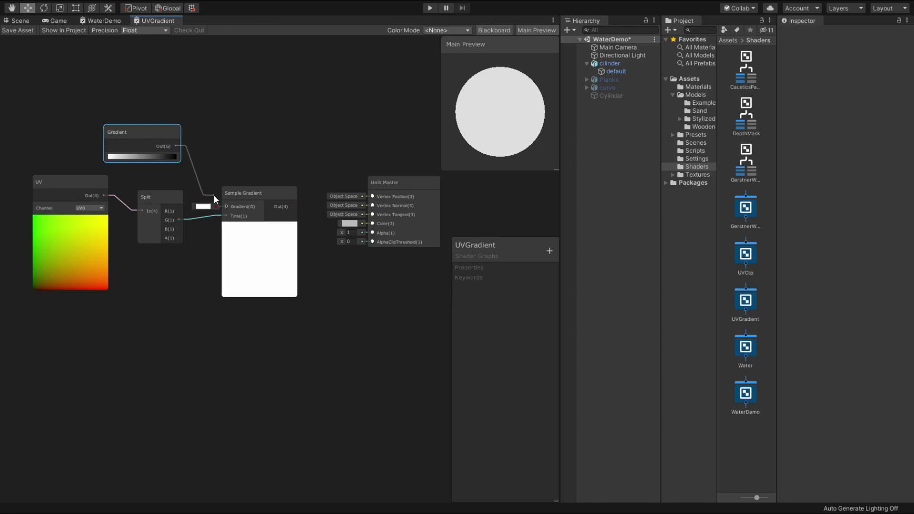
{"action": "left_click_drag", "start_coordinate": [222, 204], "coordinate": [222, 206]}
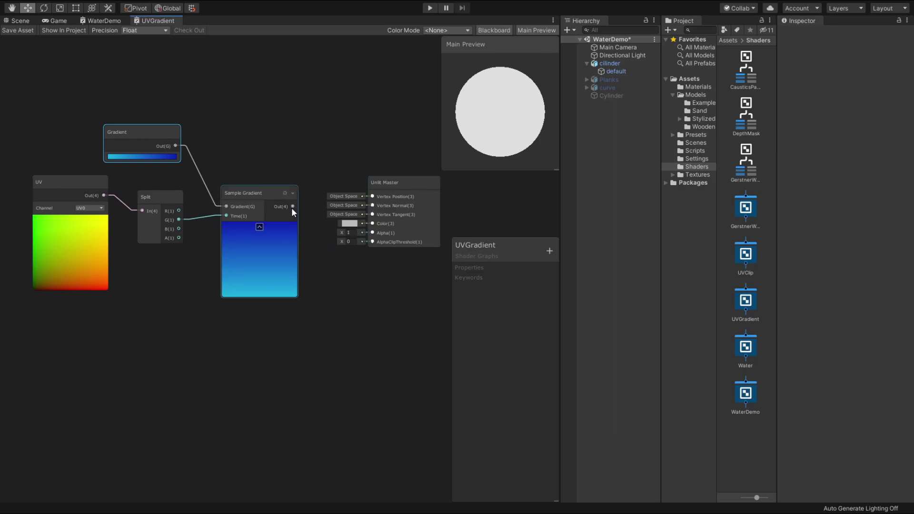
{"action": "left_click_drag", "start_coordinate": [293, 206], "coordinate": [372, 224]}
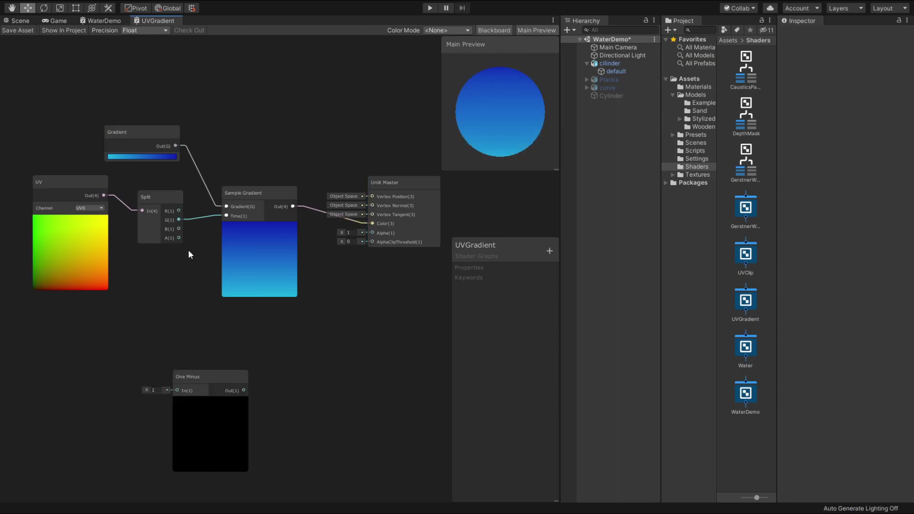
- Insert a One Minus node between Split's G output and Sample Gradient
{"action": "left_click_drag", "start_coordinate": [178, 391], "coordinate": [177, 391]}
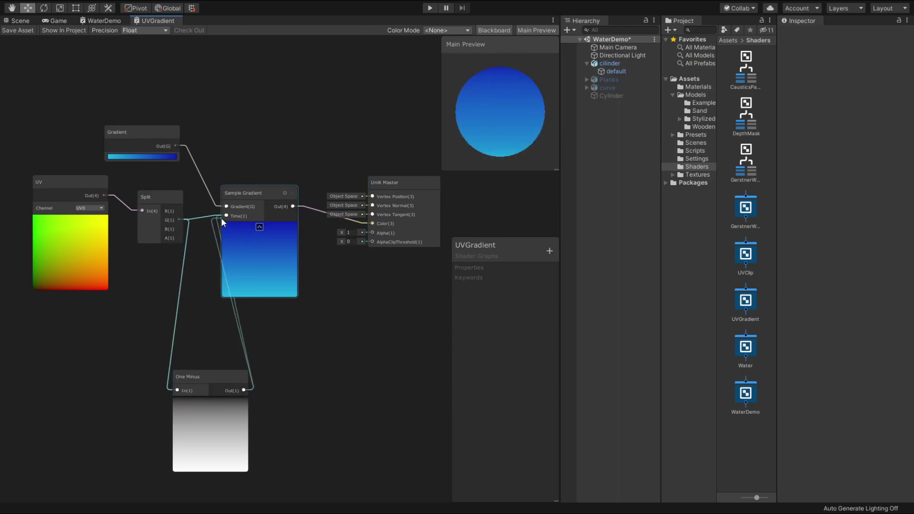
{"action": "left_click_drag", "start_coordinate": [237, 193], "coordinate": [264, 196]}
{"action": "left_click_drag", "start_coordinate": [200, 374], "coordinate": [214, 215]}
{"action": "type", "text": "U"}
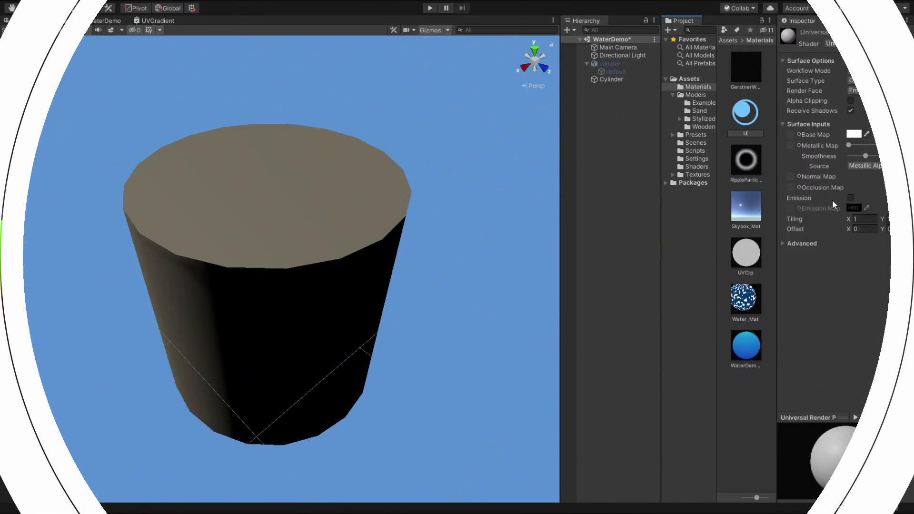
{"action": "type", "text": "VGradient"}
- Name the material UVGradient, apply it to the cylinder, and inspect it from the side and top
{"action": "key", "text": "Return"}
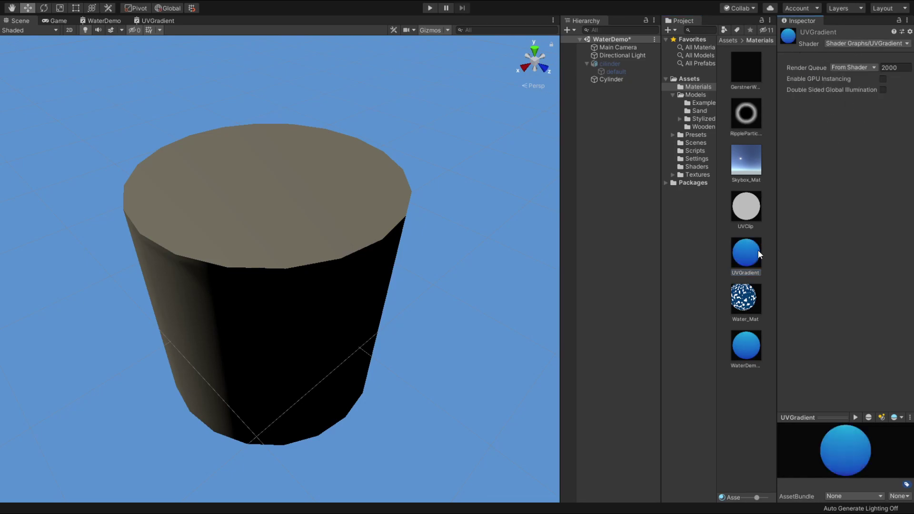
{"action": "left_click_drag", "start_coordinate": [687, 250], "coordinate": [358, 237]}
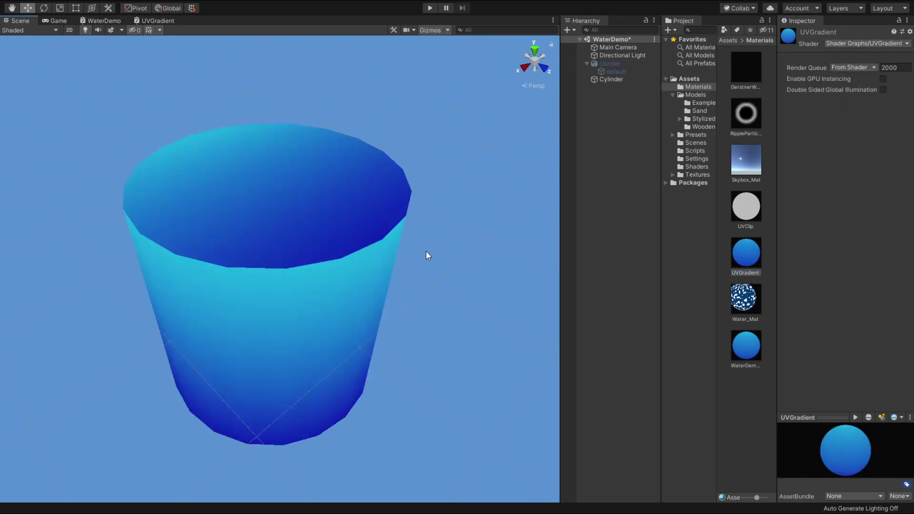
{"action": "mouse_move", "coordinate": [427, 253]}
{"action": "left_mouse_down", "text": "alt"}
{"action": "mouse_move", "coordinate": [287, 255]}
{"action": "mouse_move", "coordinate": [178, 321]}
{"action": "left_mouse_up", "text": "alt"}
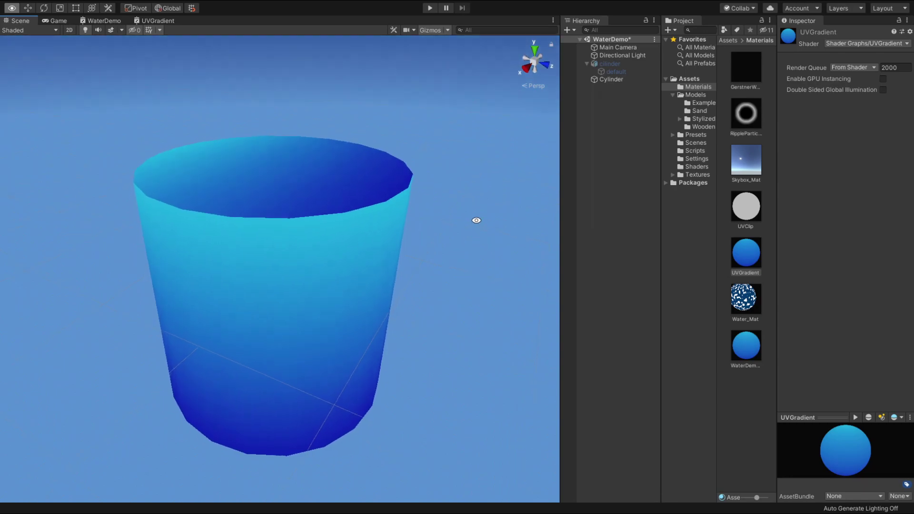
{"action": "mouse_move", "coordinate": [179, 321]}
{"action": "left_mouse_down", "text": "alt"}
{"action": "mouse_move", "coordinate": [486, 184]}
{"action": "mouse_move", "coordinate": [563, 71]}
{"action": "mouse_move", "coordinate": [802, 6]}
{"action": "left_mouse_up", "text": "alt"}
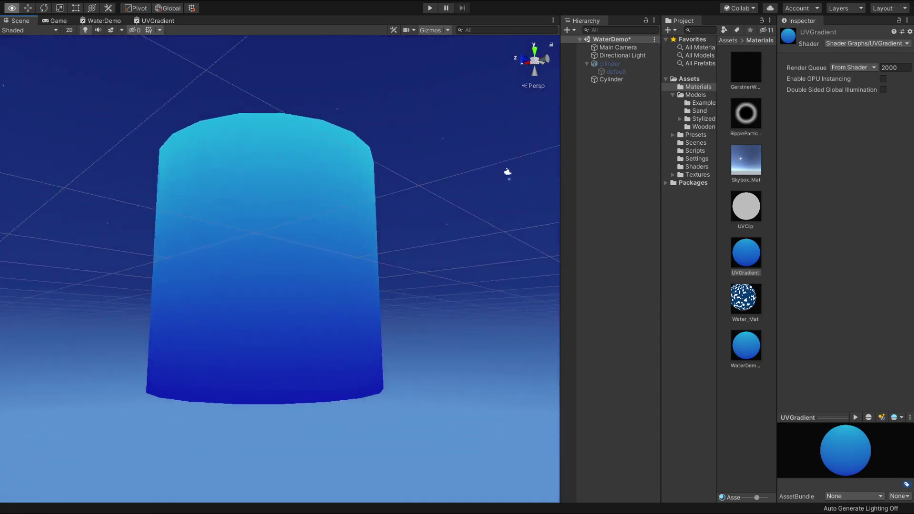
{"action": "mouse_move", "coordinate": [445, 84]}
{"action": "left_mouse_down", "text": "alt"}
{"action": "mouse_move", "coordinate": [33, 204]}
{"action": "mouse_move", "coordinate": [94, 235]}
{"action": "mouse_move", "coordinate": [157, 248]}
{"action": "mouse_move", "coordinate": [449, 249]}
{"action": "mouse_move", "coordinate": [479, 269]}
{"action": "left_mouse_up", "text": "alt"}
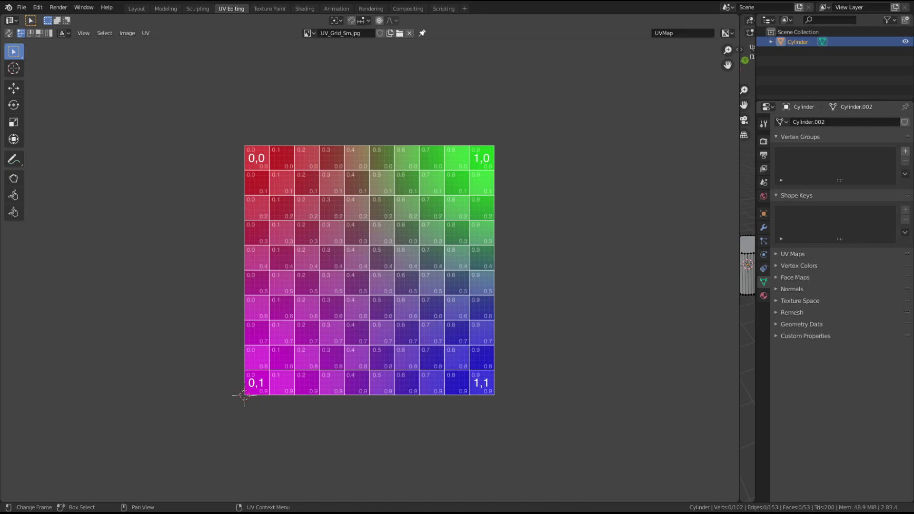
- Select all of the cylinder's UVs in Edit Mode and widen the 3D view beside them
{"action": "key", "text": "Tab"}
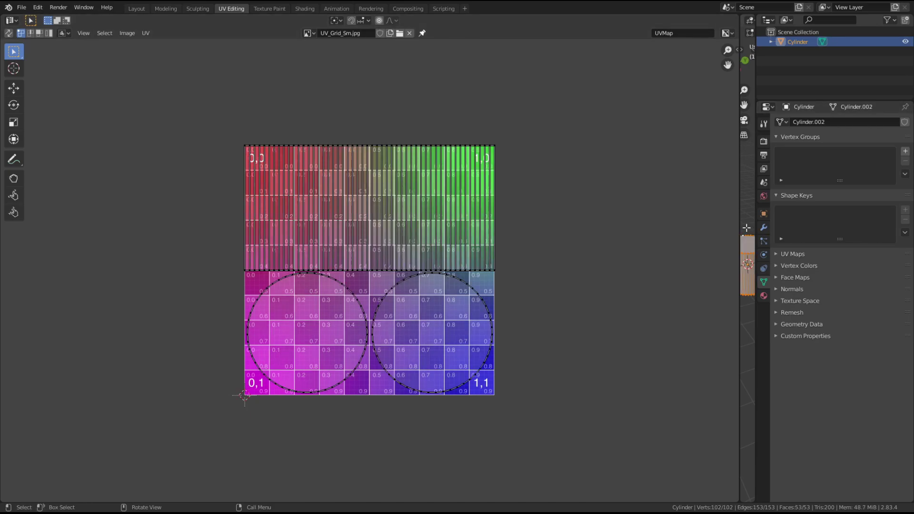
{"action": "key", "text": "a"}
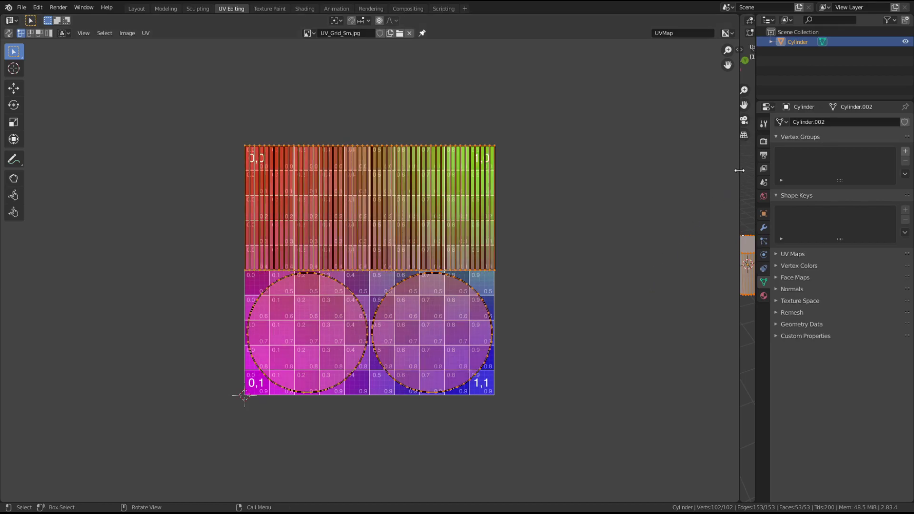
{"action": "left_click_drag", "start_coordinate": [738, 174], "coordinate": [394, 166]}
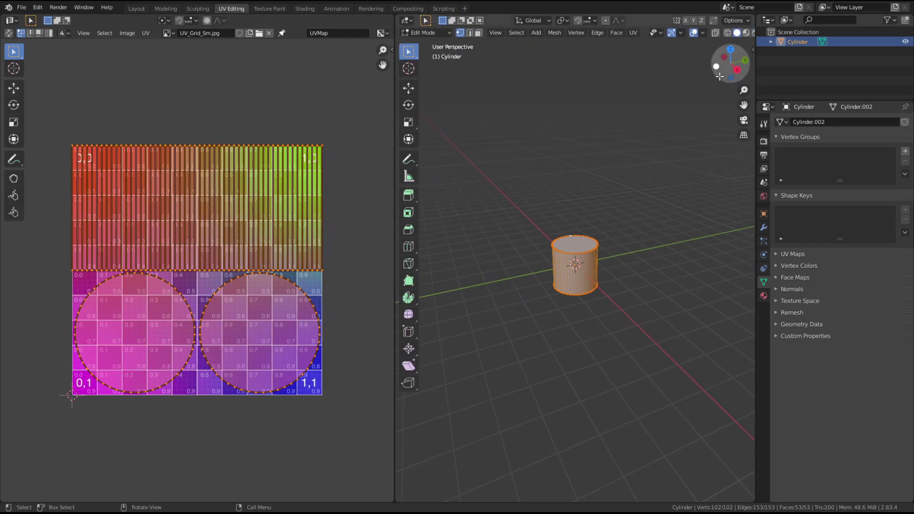
- View the cylinder in Material Preview, deselect all, and inspect its underside in Layout
{"action": "left_click", "coordinate": [747, 34]}
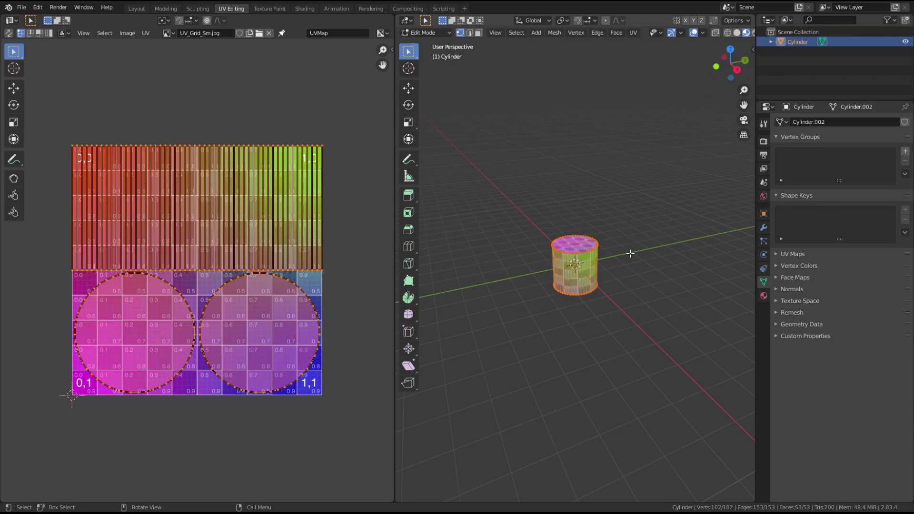
{"action": "key", "text": "alt+a"}
{"action": "scroll", "coordinate": [632, 323], "scroll_direction": "up", "scroll_amount": 5}
{"action": "scroll", "coordinate": [632, 323], "scroll_direction": "up", "scroll_amount": 2}
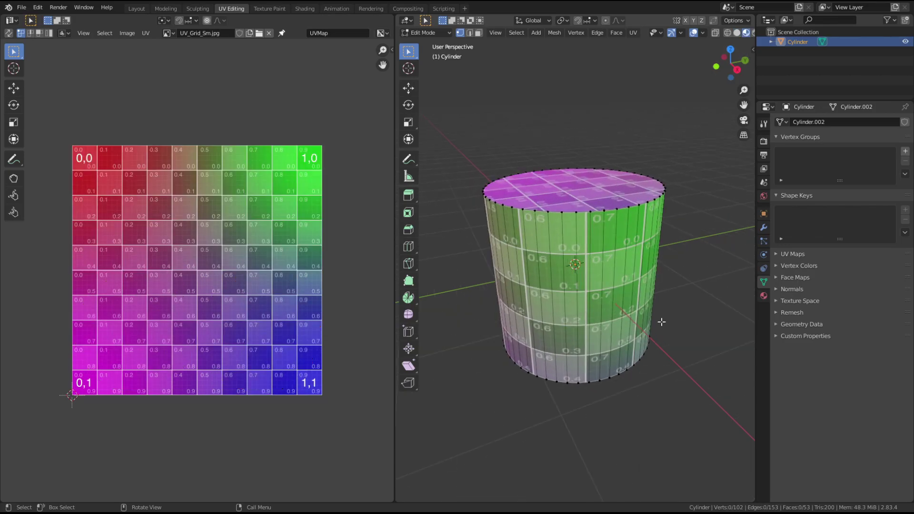
{"action": "left_click", "coordinate": [138, 9]}
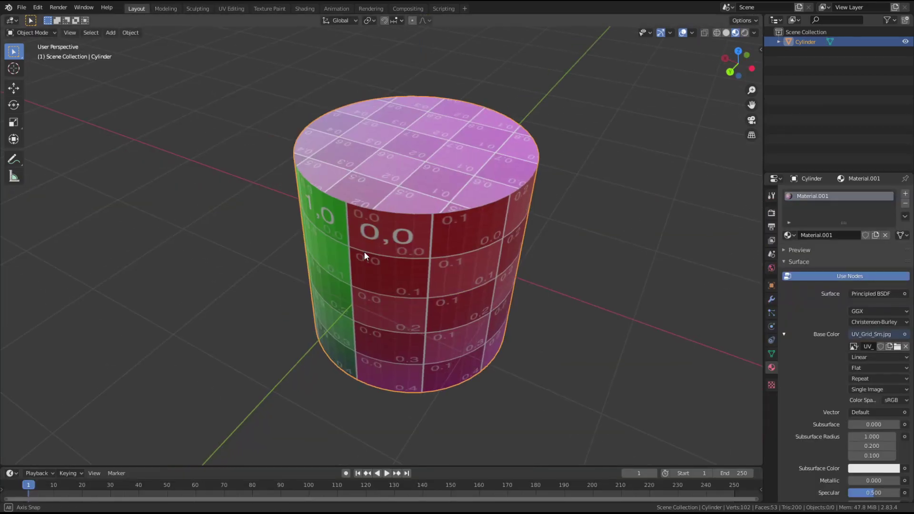
{"action": "mouse_move", "coordinate": [365, 252]}
{"action": "middle_mouse_down"}
{"action": "mouse_move", "coordinate": [249, 222]}
{"action": "mouse_move", "coordinate": [152, 232]}
{"action": "mouse_move", "coordinate": [95, 255]}
{"action": "mouse_move", "coordinate": [20, 258]}
{"action": "mouse_move", "coordinate": [737, 231]}
{"action": "mouse_move", "coordinate": [741, 180]}
{"action": "mouse_move", "coordinate": [59, 127]}
{"action": "mouse_move", "coordinate": [168, 130]}
{"action": "mouse_move", "coordinate": [230, 159]}
{"action": "mouse_move", "coordinate": [288, 212]}
{"action": "middle_mouse_up"}
- Replace the cylinder with a new cylinder mesh and assign it Material.001
{"action": "key", "text": "Delete"}
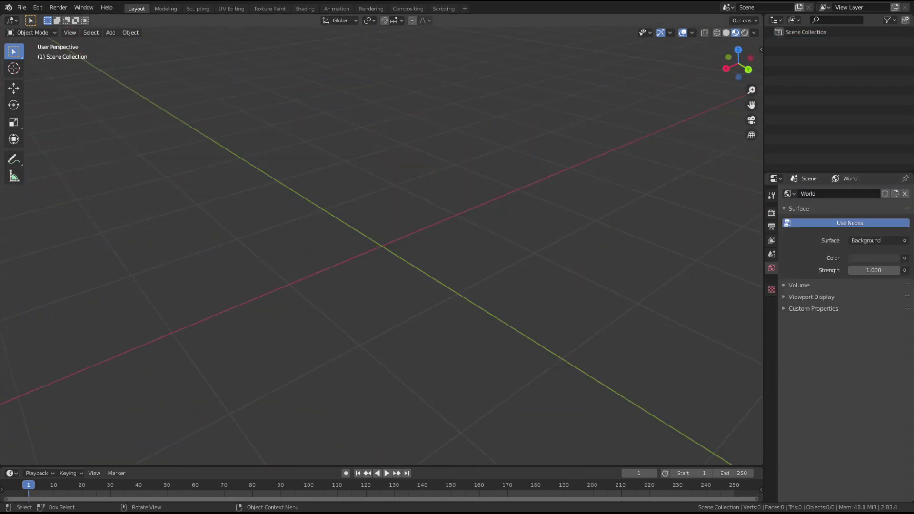
{"action": "key", "text": "shift+a"}
{"action": "mouse_move", "coordinate": [524, 294]}
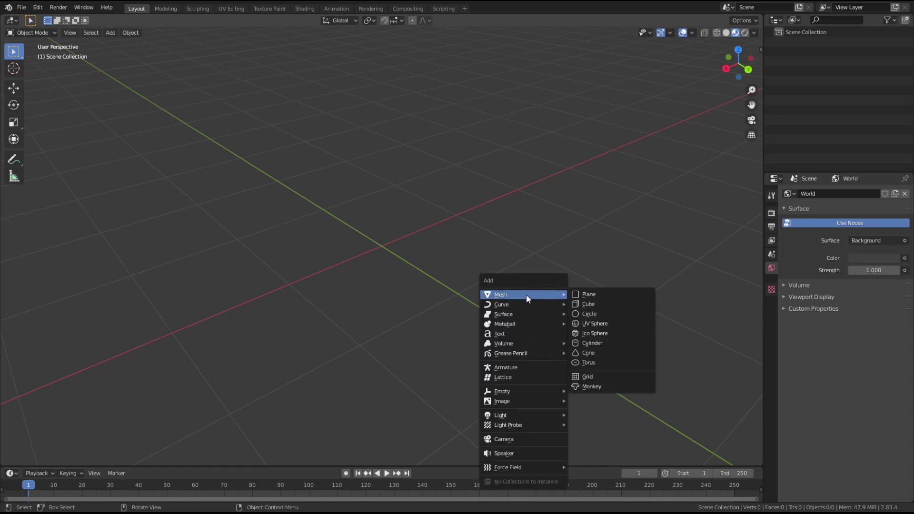
{"action": "left_click", "coordinate": [614, 343]}
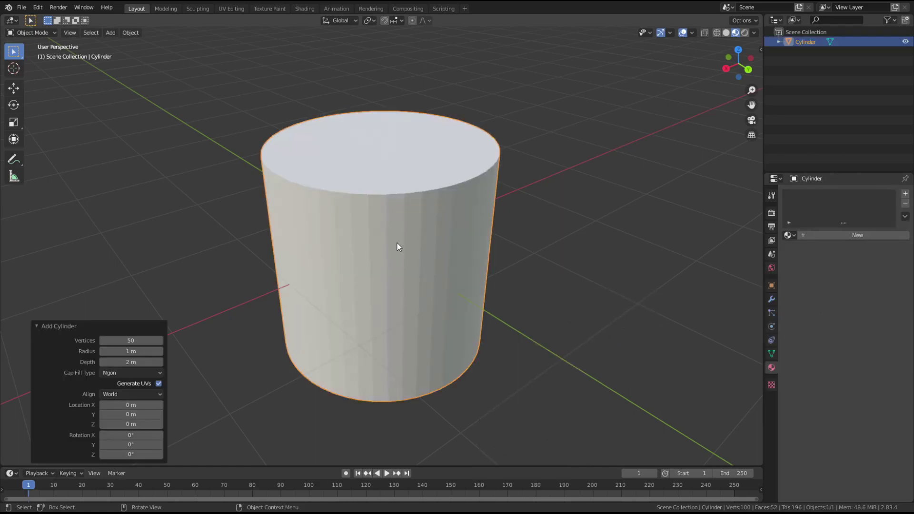
{"action": "left_click", "coordinate": [789, 234]}
{"action": "left_click", "coordinate": [741, 259]}
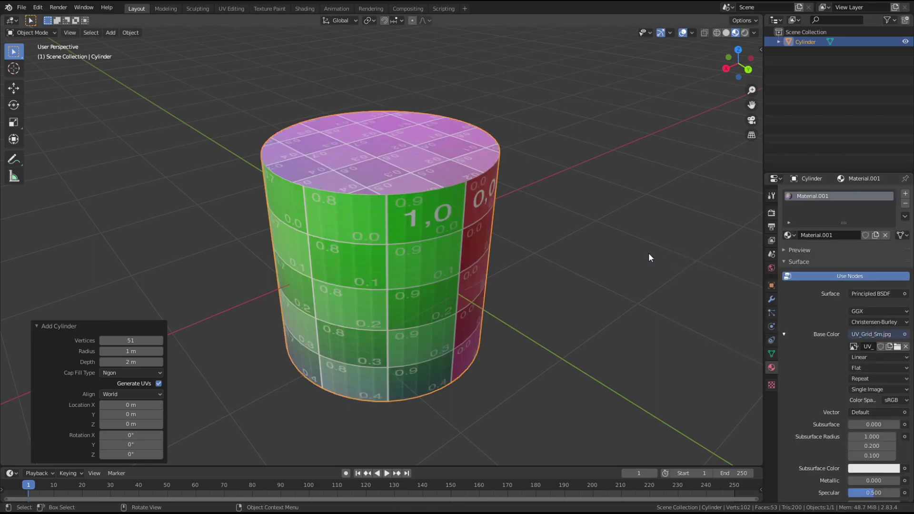
{"action": "middle_click_drag", "start_coordinate": [538, 266], "coordinate": [441, 252]}
- In UV Editing, move the top cap UVs above the grid and the bottom cap below it
{"action": "left_click", "coordinate": [231, 7]}
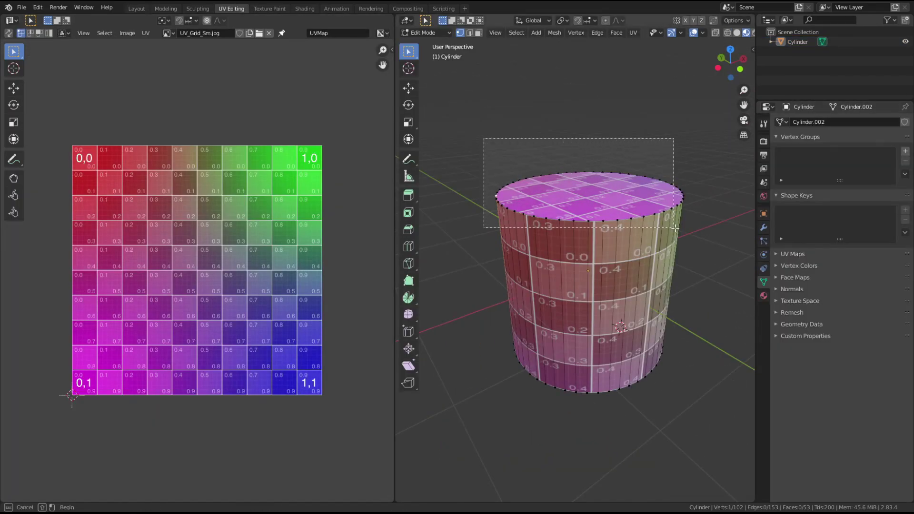
{"action": "left_click_drag", "start_coordinate": [483, 138], "coordinate": [696, 239]}
{"action": "left_click_drag", "start_coordinate": [53, 250], "coordinate": [219, 402]}
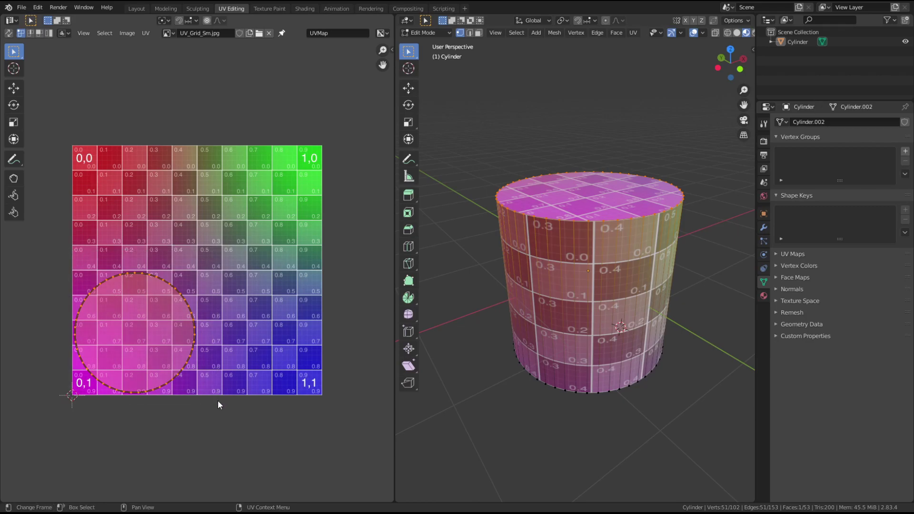
{"action": "key", "text": "g"}
{"action": "left_click", "coordinate": [286, 151]}
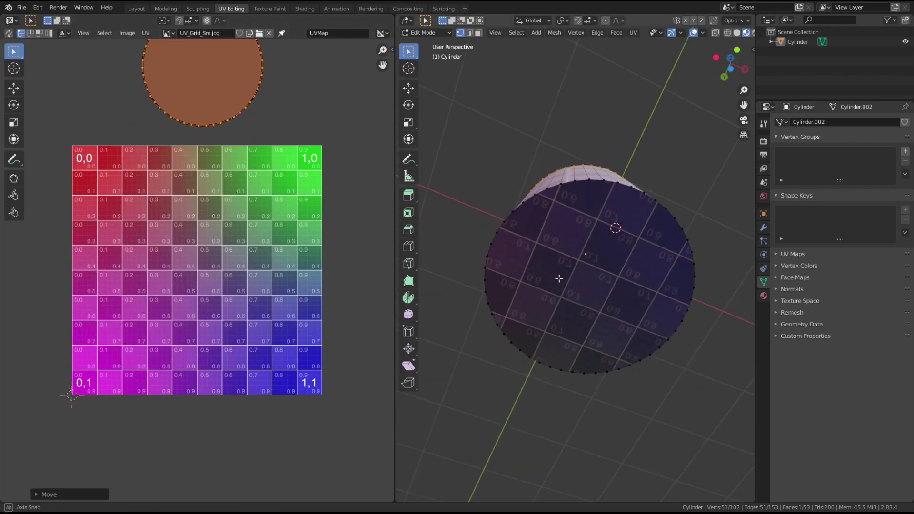
{"action": "middle_click_drag", "start_coordinate": [572, 395], "coordinate": [483, 290]}
{"action": "left_click_drag", "start_coordinate": [484, 290], "coordinate": [708, 401]}
{"action": "middle_click_drag", "start_coordinate": [708, 401], "coordinate": [643, 357]}
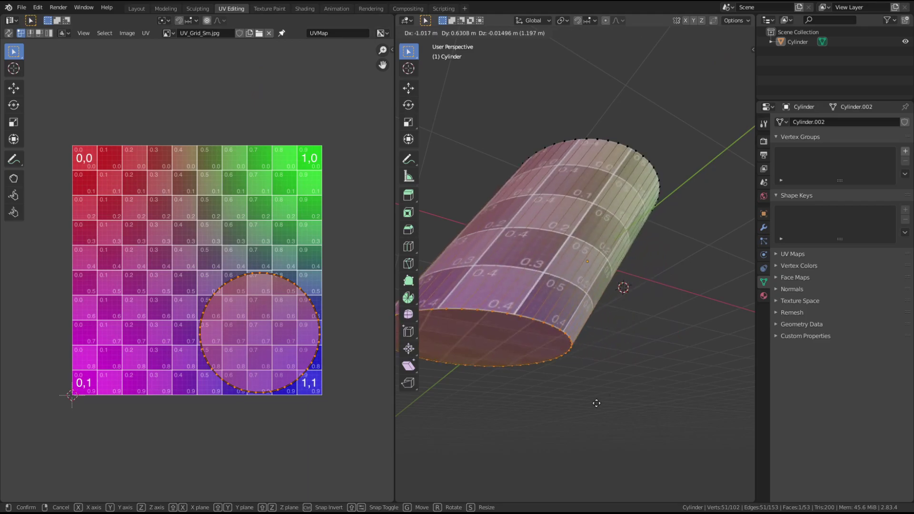
{"action": "left_click_drag", "start_coordinate": [179, 309], "coordinate": [342, 391]}
{"action": "key", "text": "g"}
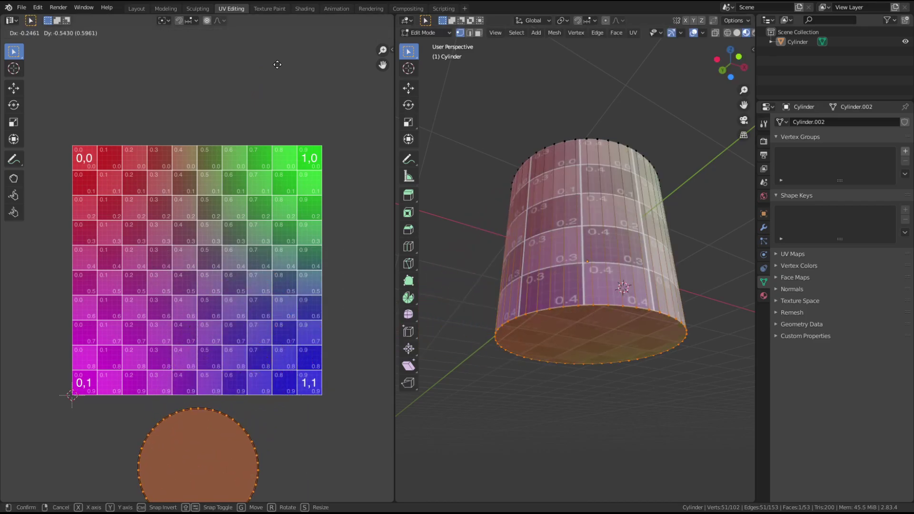
{"action": "left_click", "coordinate": [345, 253]}
{"action": "middle_click_drag", "start_coordinate": [621, 287], "coordinate": [598, 311]}
- Stretch the side strip UVs vertically to span the grid from top to bottom
{"action": "key", "text": "a"}
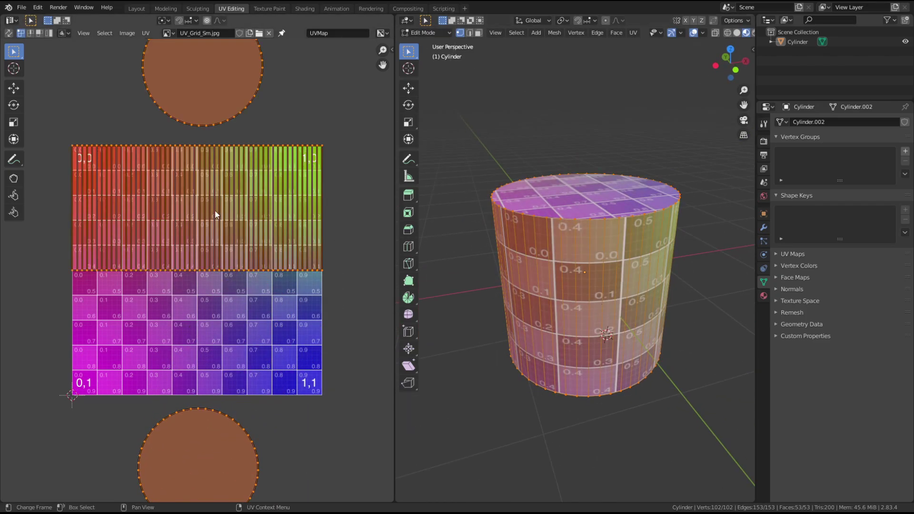
{"action": "left_click_drag", "start_coordinate": [110, 154], "coordinate": [339, 289]}
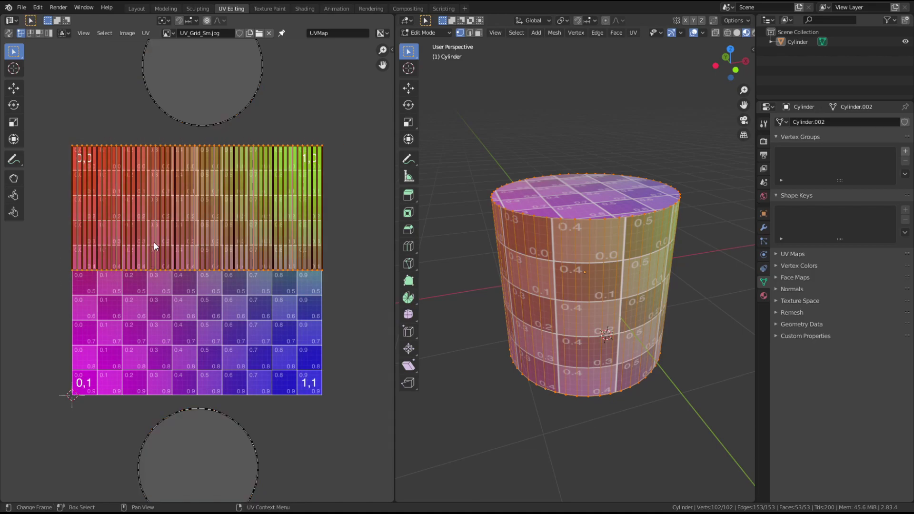
{"action": "key", "text": "g"}
{"action": "key", "text": "y"}
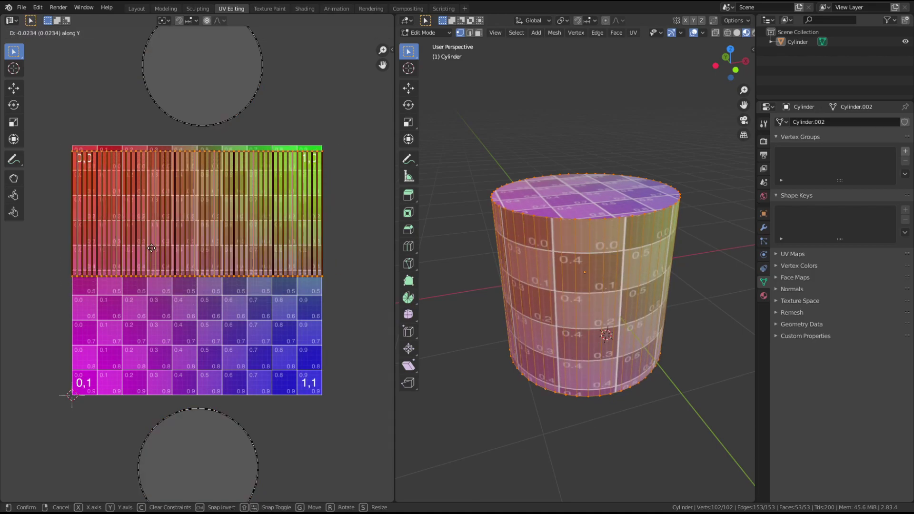
{"action": "left_click", "coordinate": [151, 247]}
{"action": "left_click_drag", "start_coordinate": [342, 293], "coordinate": [341, 293]}
{"action": "key", "text": "g"}
{"action": "key", "text": "y"}
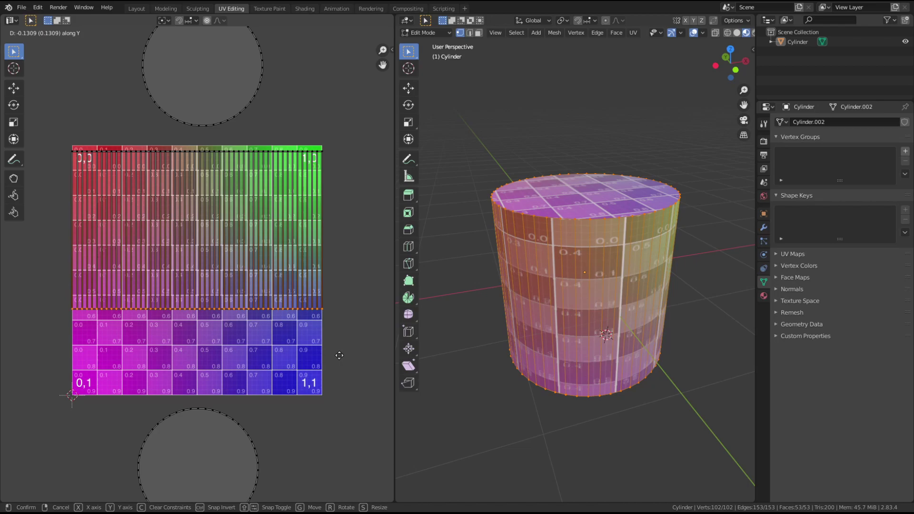
{"action": "left_click", "coordinate": [342, 435]}
- Flatten the top cap UVs into a line along the grid's top edge
{"action": "middle_click_drag", "start_coordinate": [341, 435], "coordinate": [368, 503]}
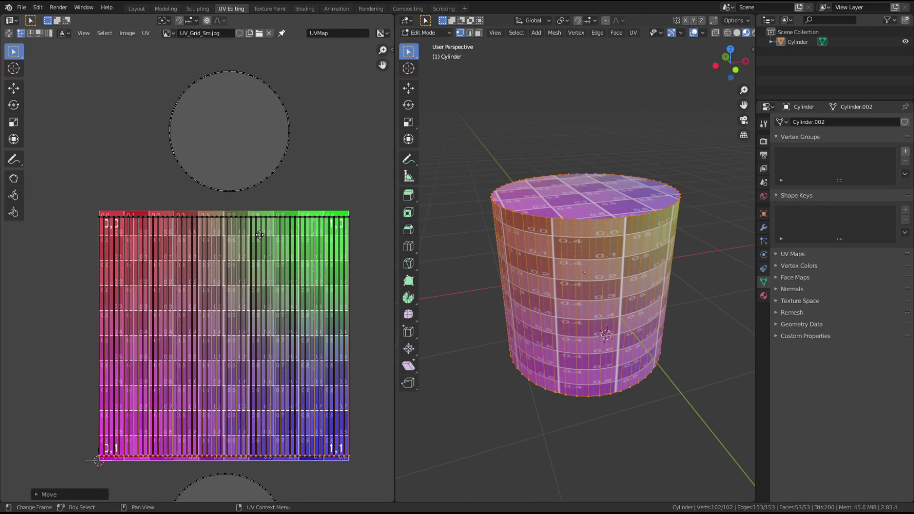
{"action": "left_click_drag", "start_coordinate": [153, 57], "coordinate": [326, 183]}
{"action": "key", "text": "s"}
{"action": "key", "text": "x"}
{"action": "left_click", "coordinate": [32, 153]}
{"action": "key", "text": "s"}
{"action": "key", "text": "y"}
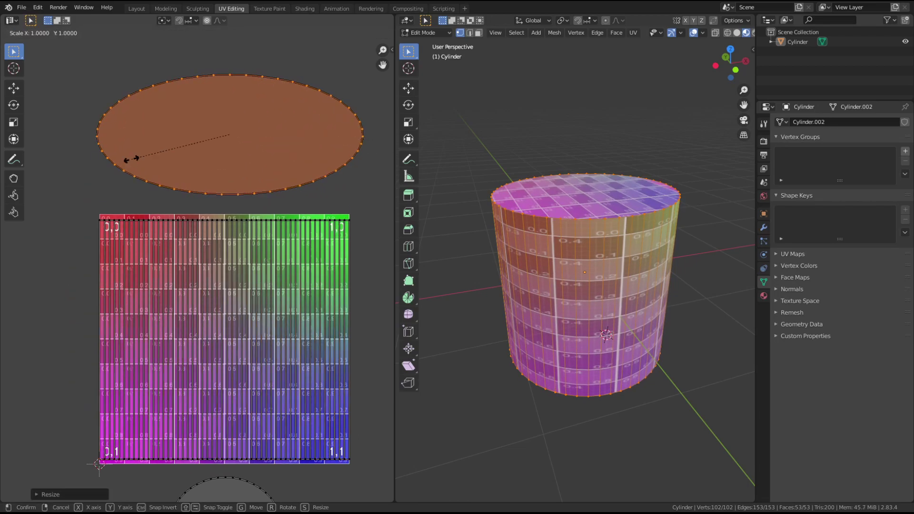
{"action": "left_click", "coordinate": [93, 122]}
{"action": "key", "text": "s"}
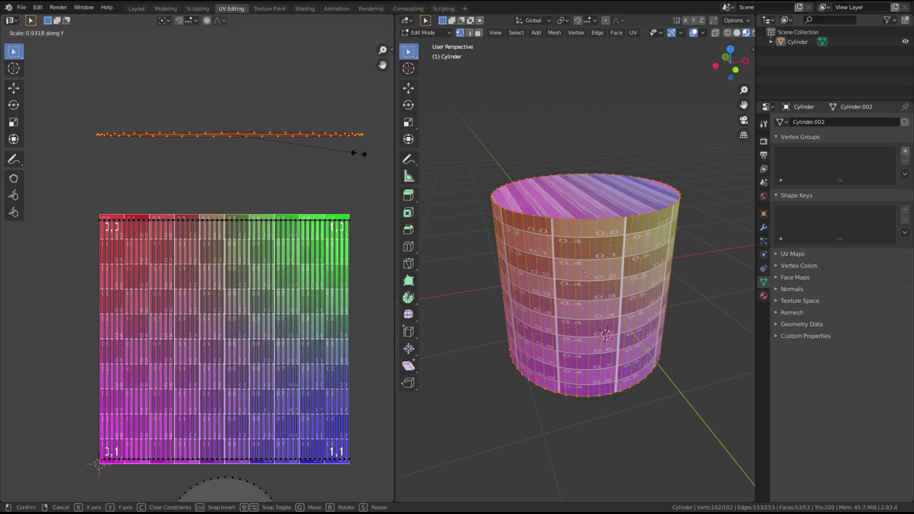
{"action": "left_click", "coordinate": [357, 149]}
{"action": "key", "text": "g"}
{"action": "left_click", "coordinate": [247, 220]}
{"action": "key", "text": "s"}
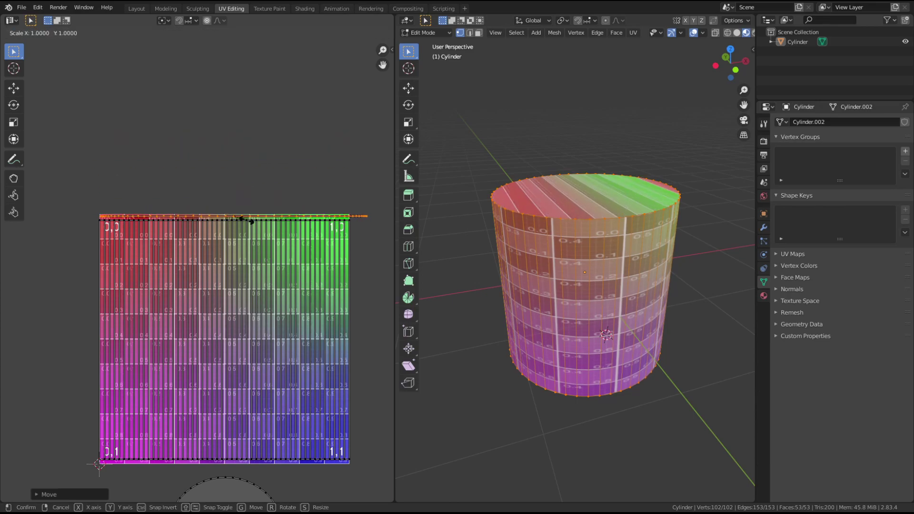
{"action": "left_click", "coordinate": [115, 198]}
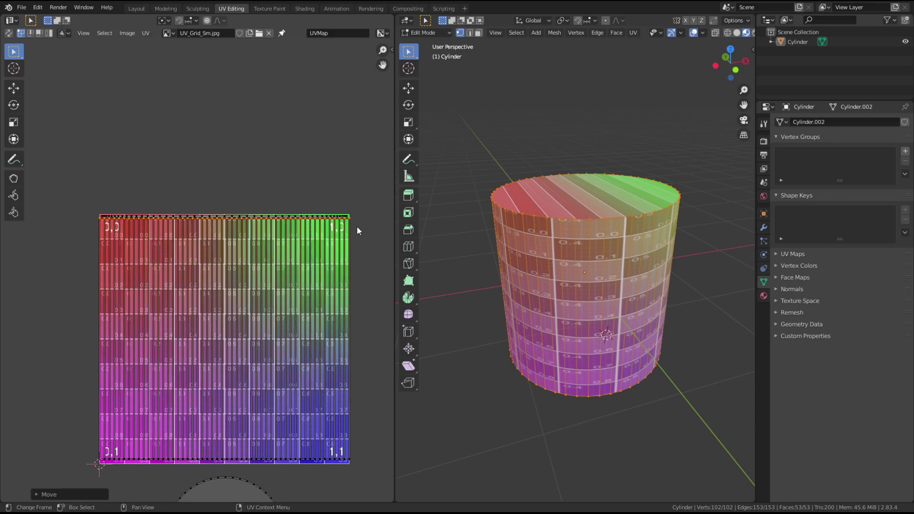
- Flatten the bottom cap UVs and align them with the grid's bottom edge
{"action": "middle_click_drag", "start_coordinate": [358, 229], "coordinate": [357, 40]}
{"action": "left_click_drag", "start_coordinate": [141, 260], "coordinate": [315, 406]}
{"action": "type", "text": "sy0"}
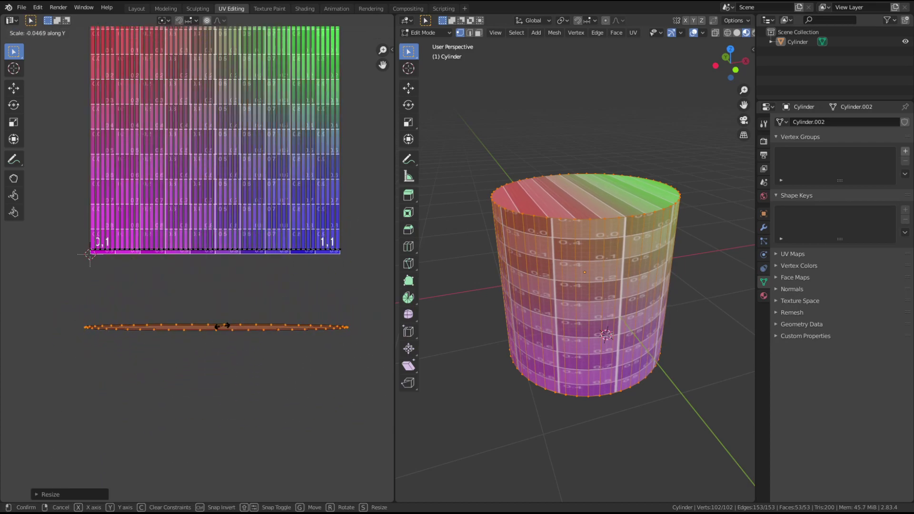
{"action": "key", "text": "Return"}
{"action": "key", "text": "g"}
{"action": "key", "text": "Return"}
{"action": "right_click", "coordinate": [597, 397]}
{"action": "middle_click_drag", "start_coordinate": [596, 396], "coordinate": [500, 300]}
{"action": "key", "text": "s"}
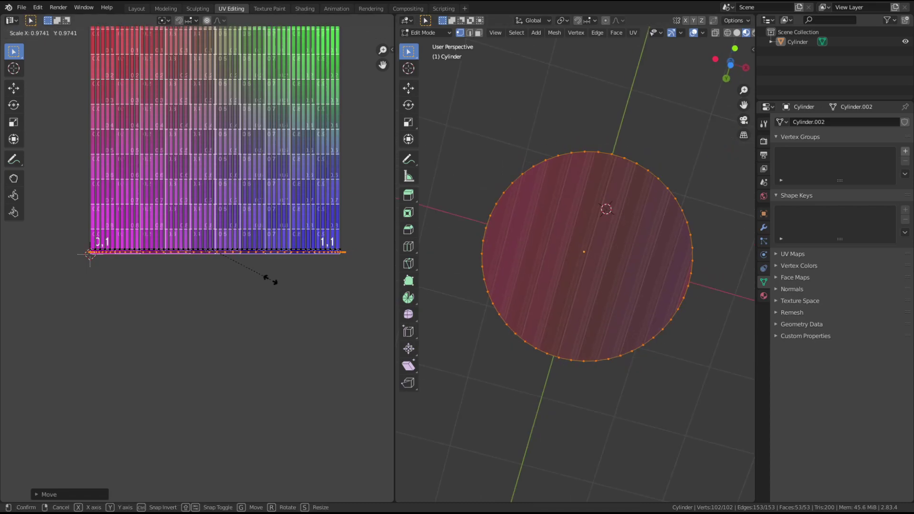
{"action": "key", "text": "Return"}
{"action": "key", "text": "g"}
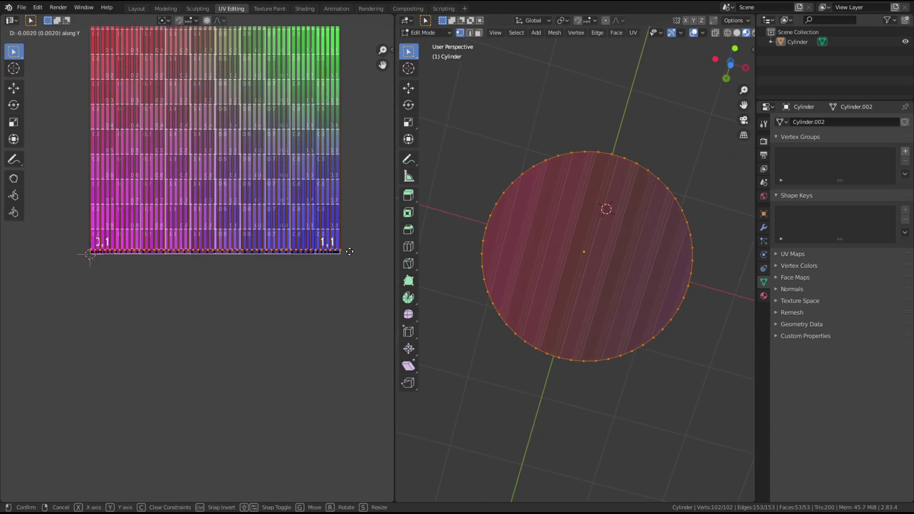
{"action": "key", "text": "Return"}
{"action": "right_click", "coordinate": [563, 265]}
{"action": "middle_click_drag", "start_coordinate": [562, 268], "coordinate": [572, 235]}
{"action": "scroll", "coordinate": [330, 256], "scroll_direction": "down", "scroll_amount": 2}
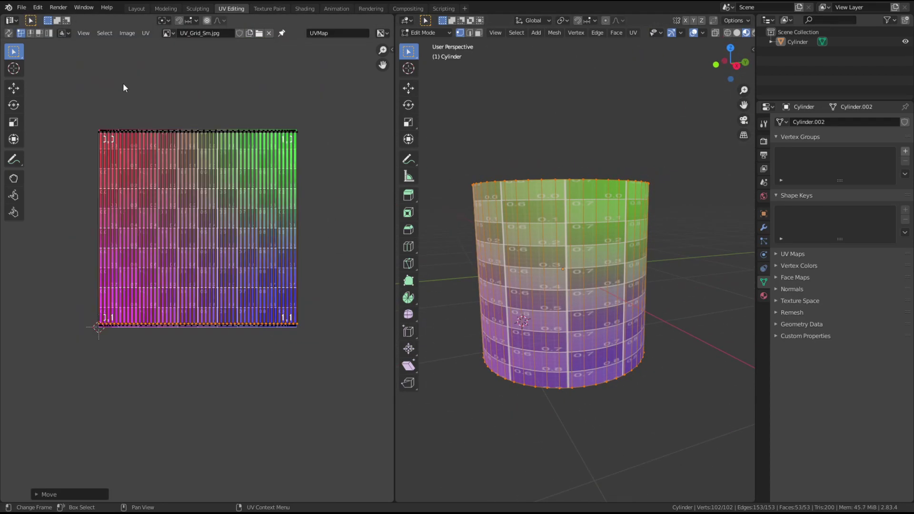
- Export the reworked cylinder and swap it in for the old Cylinder in Unity
{"action": "left_click", "coordinate": [21, 7]}
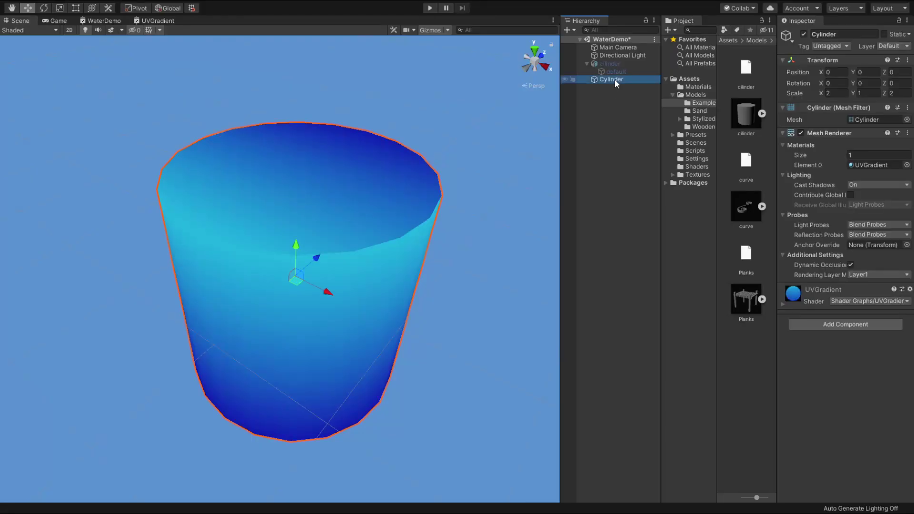
{"action": "key", "text": "Delete"}
{"action": "left_click_drag", "start_coordinate": [746, 115], "coordinate": [620, 89]}
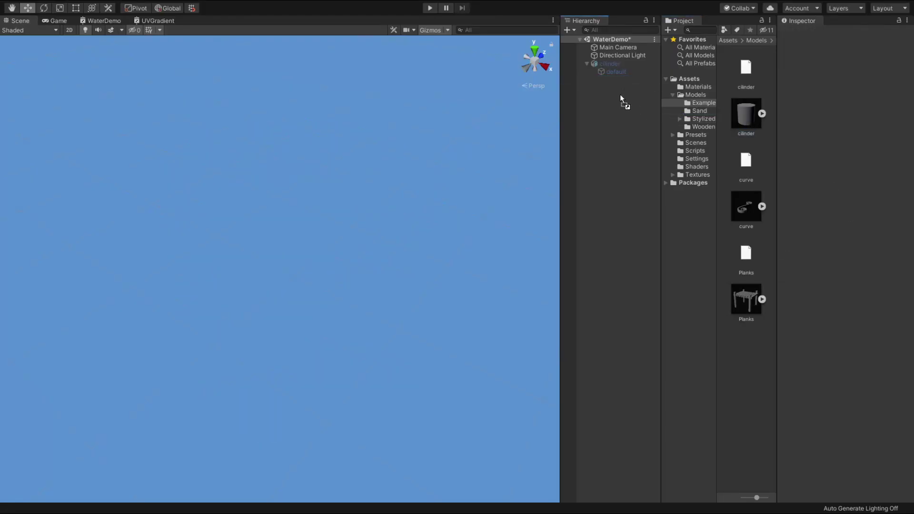
- Apply the blue UVGradient material to the new cylinder and view it from the side
{"action": "left_click", "coordinate": [698, 87]}
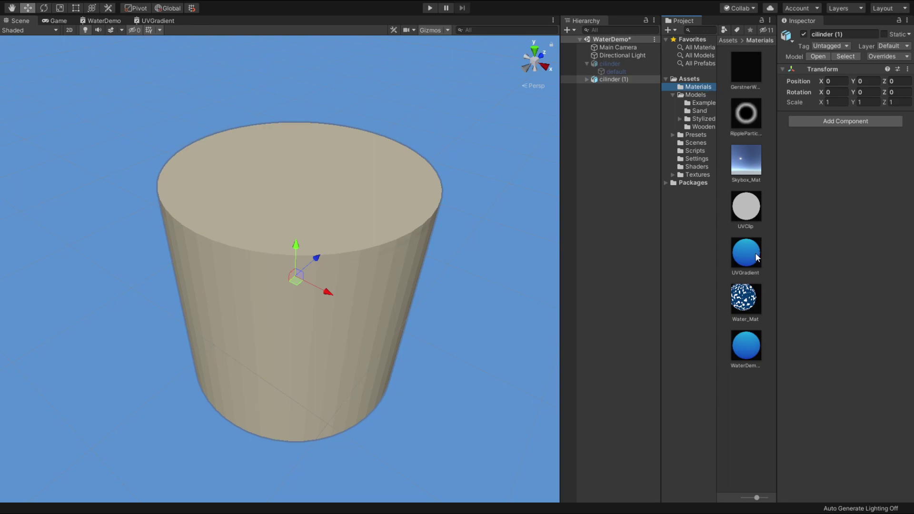
{"action": "left_click_drag", "start_coordinate": [484, 211], "coordinate": [419, 204]}
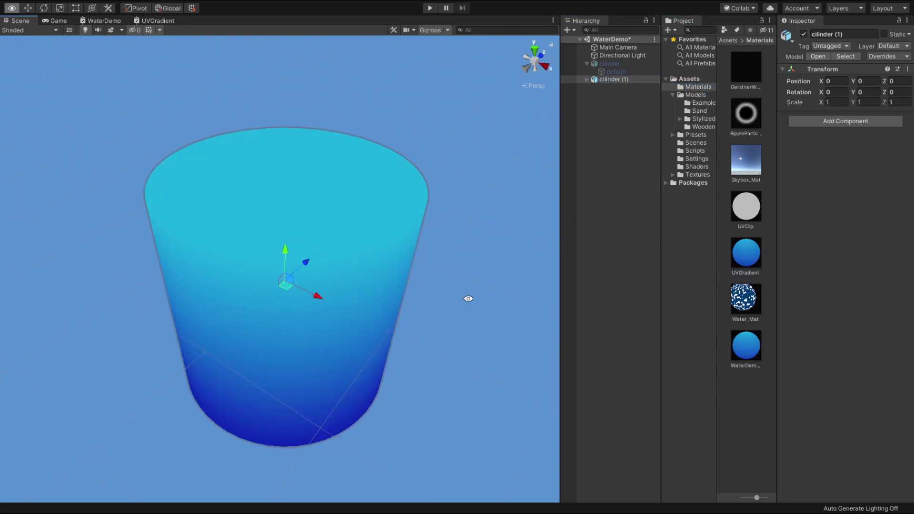
{"action": "mouse_move", "coordinate": [467, 298]}
{"action": "left_mouse_down", "text": "alt"}
{"action": "mouse_move", "coordinate": [255, 176]}
{"action": "mouse_move", "coordinate": [249, 127]}
{"action": "mouse_move", "coordinate": [275, 73]}
{"action": "mouse_move", "coordinate": [328, 55]}
{"action": "mouse_move", "coordinate": [419, 60]}
{"action": "mouse_move", "coordinate": [579, 109]}
{"action": "mouse_move", "coordinate": [669, 231]}
{"action": "mouse_move", "coordinate": [718, 267]}
{"action": "mouse_move", "coordinate": [799, 298]}
{"action": "mouse_move", "coordinate": [878, 297]}
{"action": "mouse_move", "coordinate": [67, 201]}
{"action": "mouse_move", "coordinate": [202, 130]}
{"action": "mouse_move", "coordinate": [286, 61]}
{"action": "mouse_move", "coordinate": [447, 216]}
{"action": "mouse_move", "coordinate": [542, 260]}
{"action": "left_mouse_up", "text": "alt"}
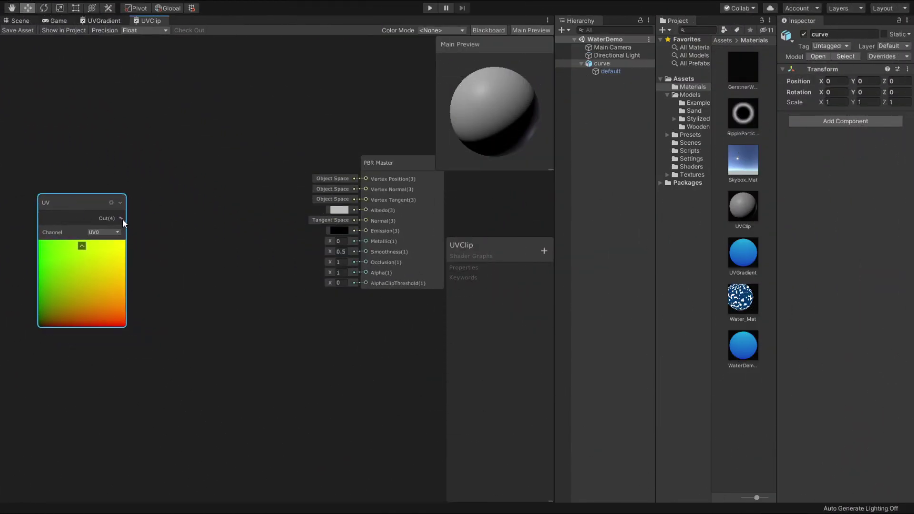
- Connect Split's G output to Alpha and add a ClipThreshold slider node beside the master
{"action": "mouse_move", "coordinate": [170, 224]}
{"action": "left_mouse_down"}
{"action": "mouse_move", "coordinate": [180, 210]}
{"action": "mouse_move", "coordinate": [291, 247]}
{"action": "left_mouse_up"}
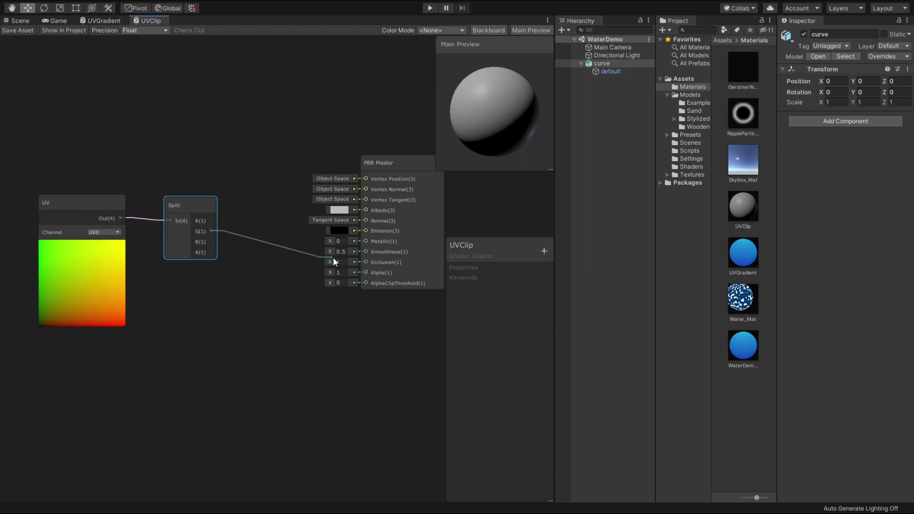
{"action": "left_click_drag", "start_coordinate": [333, 257], "coordinate": [360, 272]}
{"action": "left_click", "coordinate": [543, 251]}
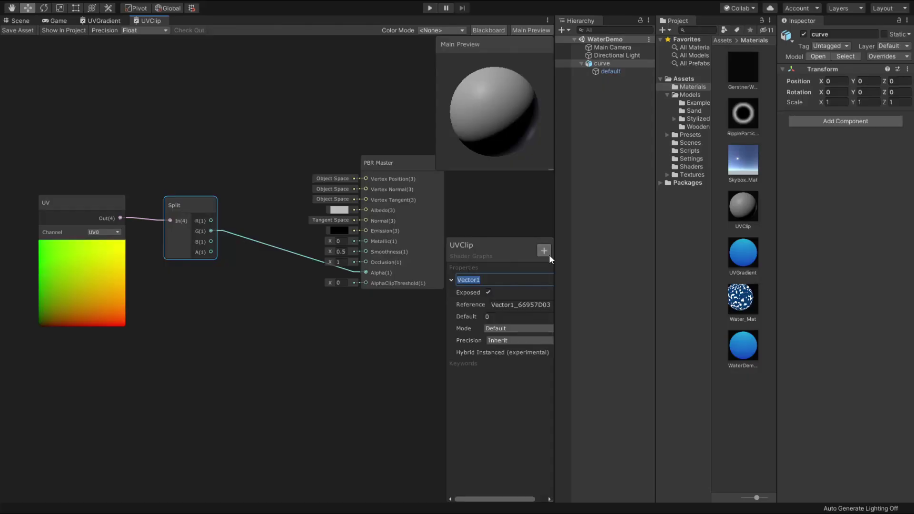
{"action": "type", "text": "ClipThreshold"}
{"action": "key", "text": "Return"}
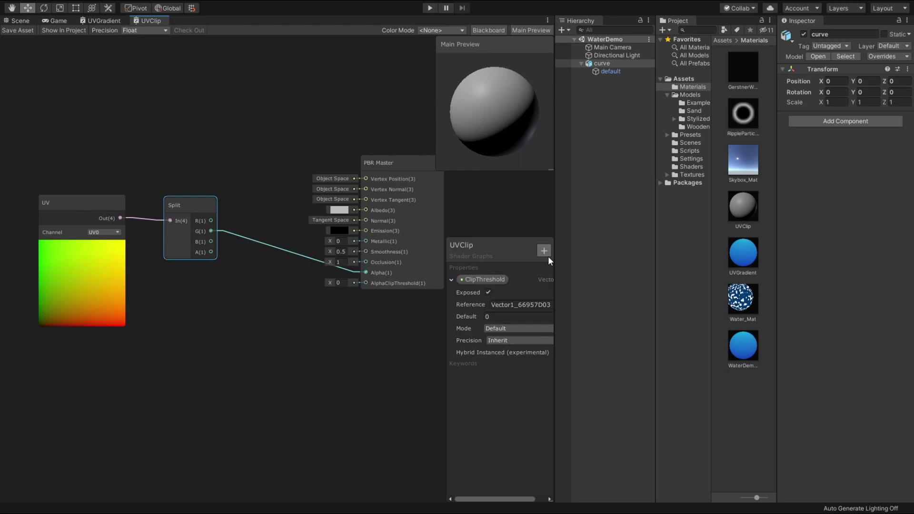
{"action": "left_click", "coordinate": [514, 328]}
{"action": "left_click", "coordinate": [512, 337]}
{"action": "type", "text": ".5"}
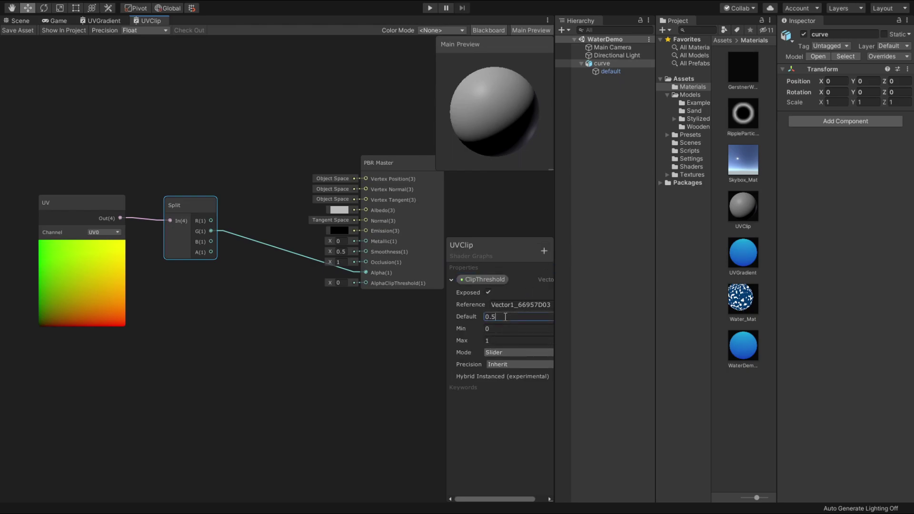
{"action": "left_click_drag", "start_coordinate": [487, 279], "coordinate": [353, 275]}
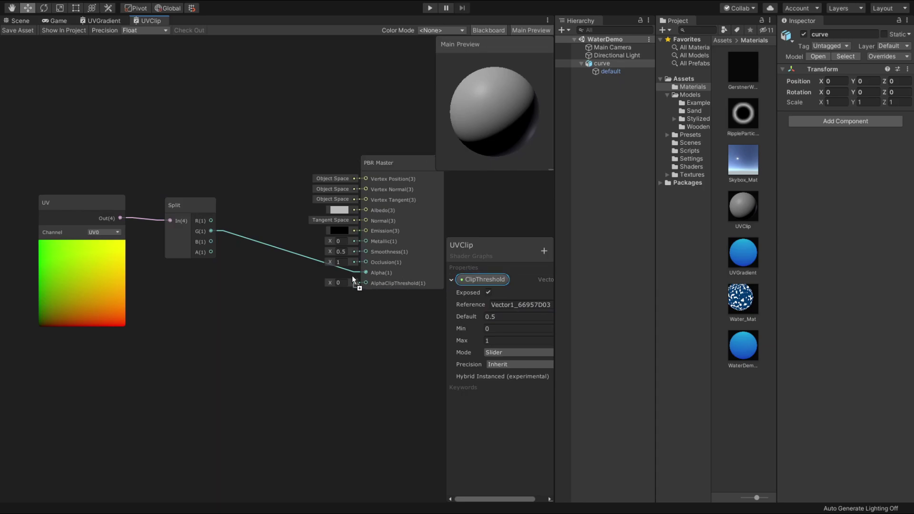
{"action": "left_click_drag", "start_coordinate": [252, 286], "coordinate": [365, 283]}
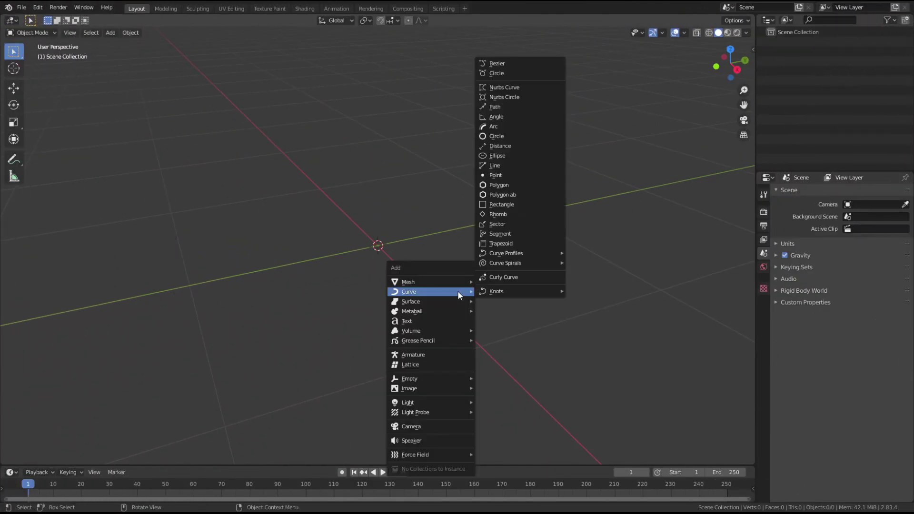
- Add a Curly Curve and convert it to a mesh
{"action": "left_click", "coordinate": [511, 280]}
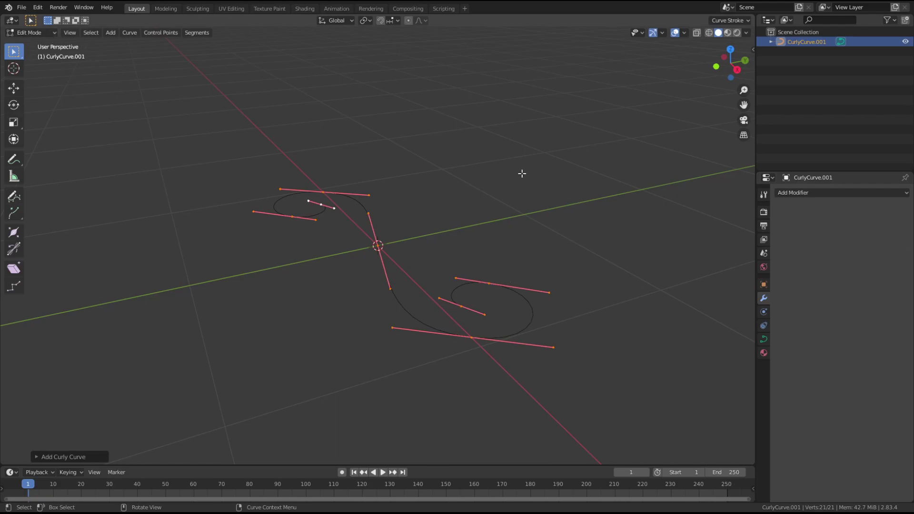
{"action": "key", "text": "Tab"}
{"action": "key", "text": "F3"}
{"action": "type", "text": "convert"}
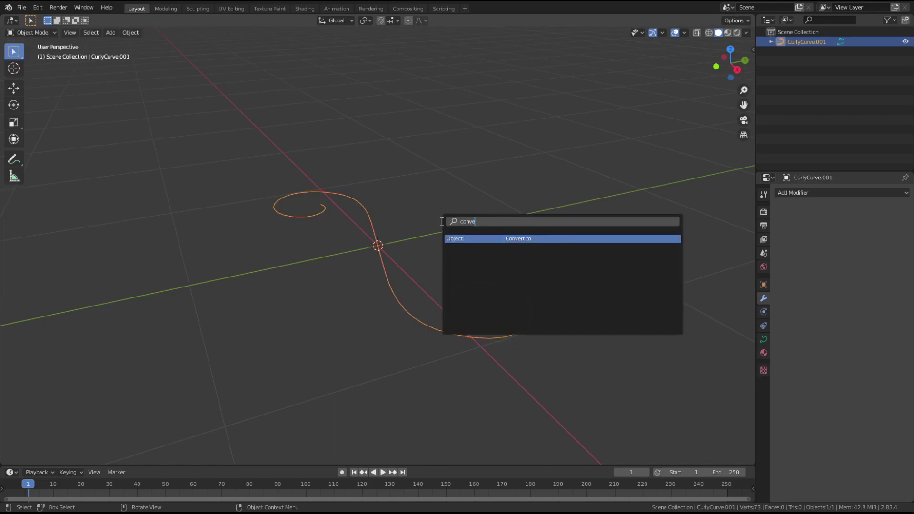
{"action": "key", "text": "Return"}
{"action": "left_click", "coordinate": [443, 225]}
- Extrude all the curve mesh's edges straight up along Z into a ribbon wall
{"action": "left_click", "coordinate": [48, 33]}
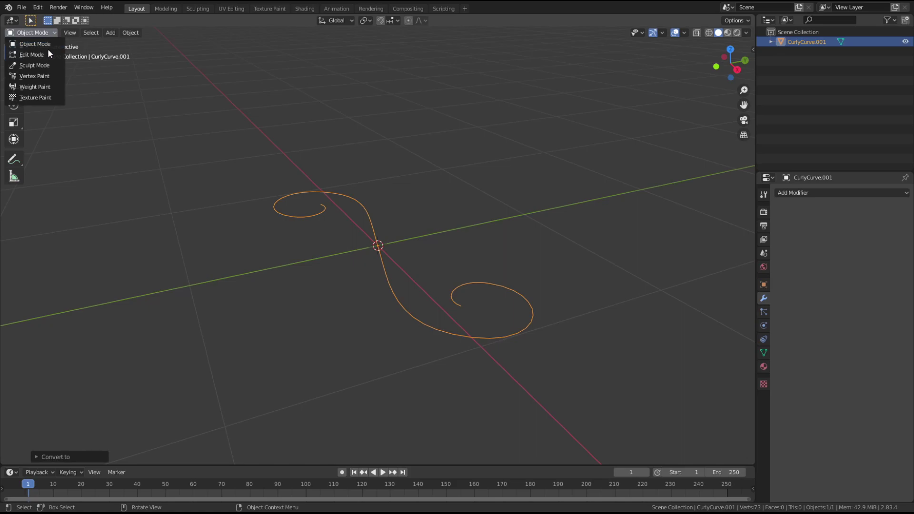
{"action": "left_click", "coordinate": [35, 54]}
{"action": "key", "text": "a"}
{"action": "key", "text": "shift+d"}
{"action": "key", "text": "z"}
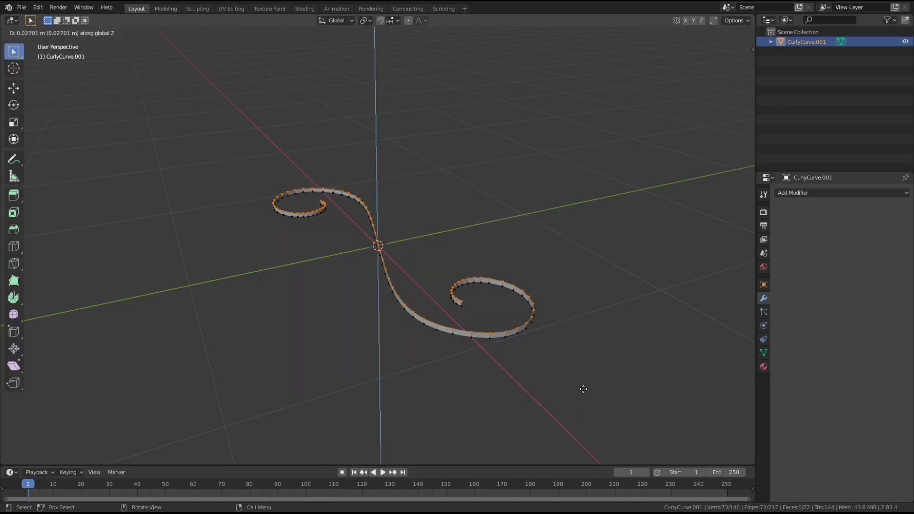
{"action": "left_click", "coordinate": [508, 275]}
{"action": "left_click", "coordinate": [32, 32]}
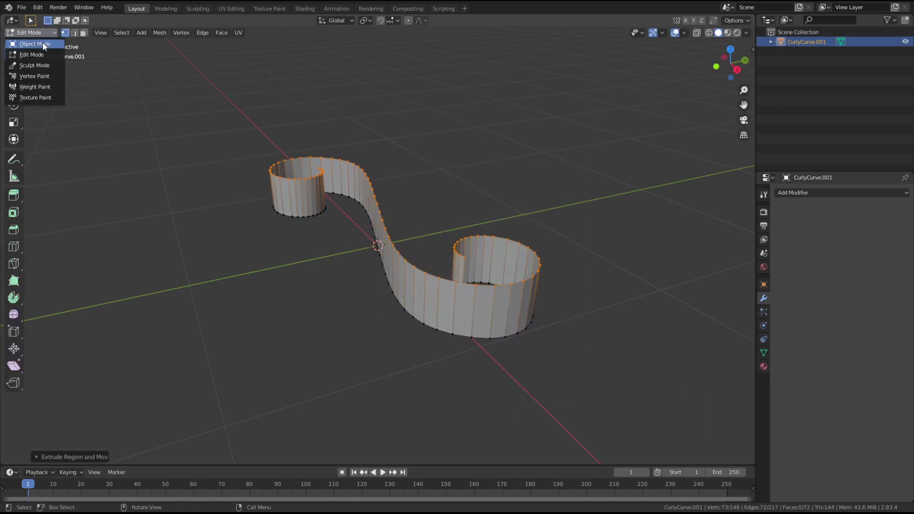
- Add a Solidify modifier and increase the ribbon's thickness
{"action": "left_click", "coordinate": [807, 193]}
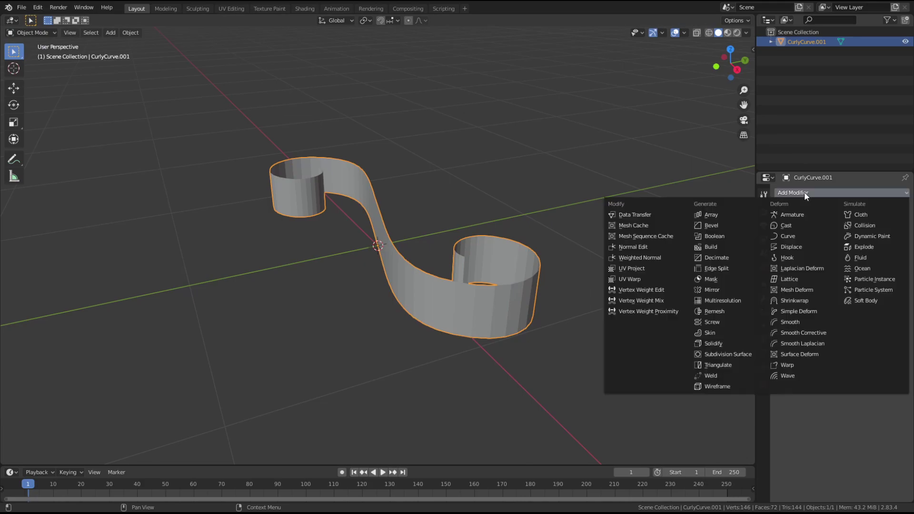
{"action": "left_click", "coordinate": [721, 344]}
{"action": "left_click_drag", "start_coordinate": [812, 247], "coordinate": [832, 247]}
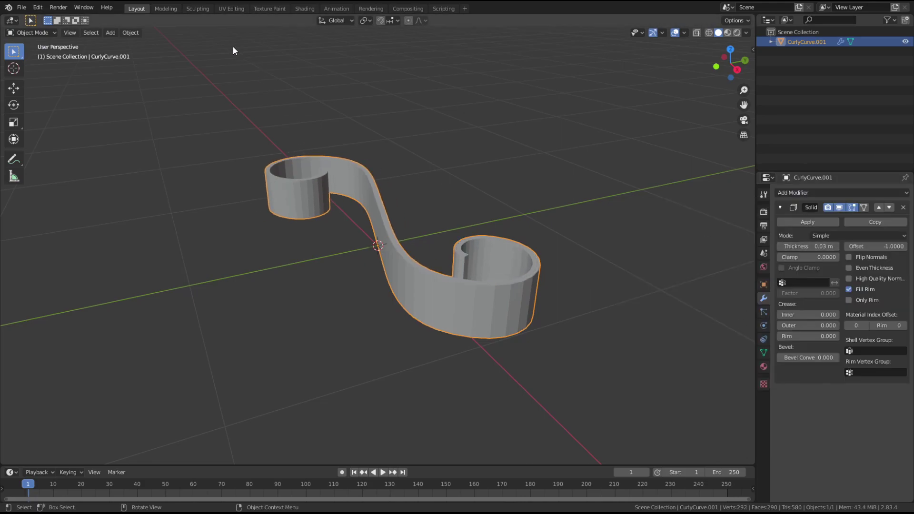
- Unwrap the ribbon mesh's UVs in the UV Editing workspace
{"action": "left_click", "coordinate": [230, 8]}
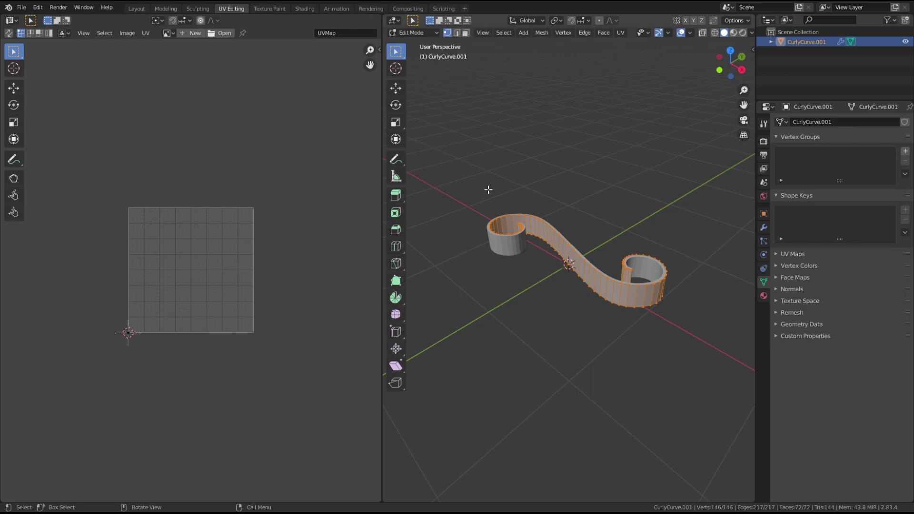
{"action": "key", "text": "F3"}
{"action": "type", "text": "unwrap"}
{"action": "key", "text": "Return"}
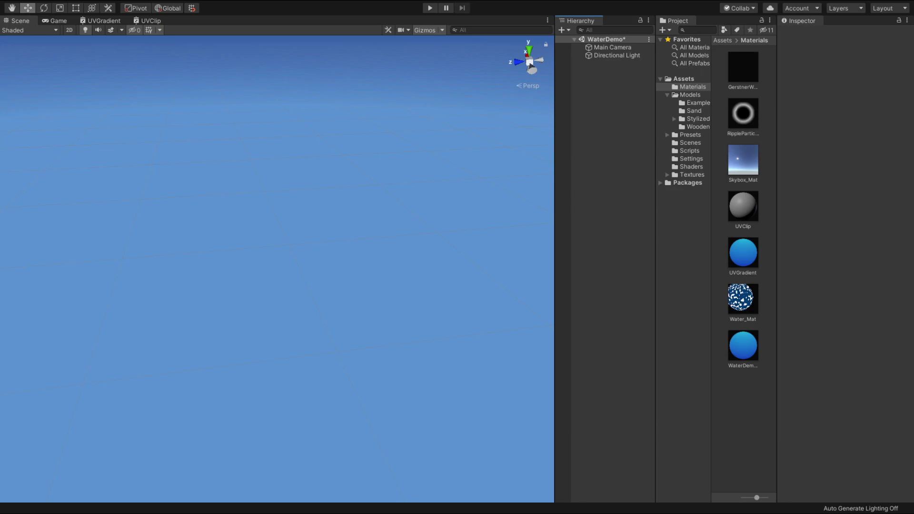
- Add the curve model with UVClip material, then raise ClipThreshold on its default child mesh
{"action": "left_click", "coordinate": [698, 103]}
{"action": "mouse_move", "coordinate": [743, 211]}
{"action": "left_mouse_down"}
{"action": "mouse_move", "coordinate": [606, 94]}
{"action": "mouse_move", "coordinate": [600, 115]}
{"action": "left_mouse_up"}
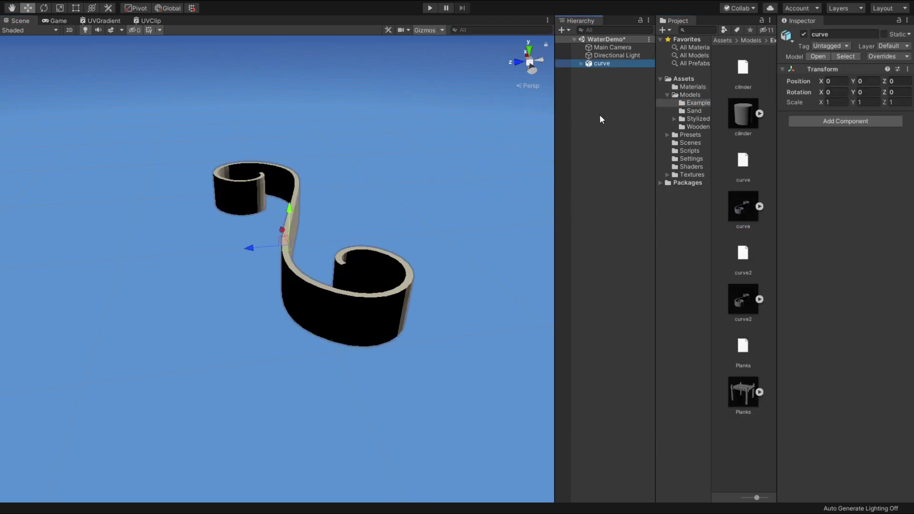
{"action": "left_click", "coordinate": [697, 87]}
{"action": "left_click_drag", "start_coordinate": [747, 218], "coordinate": [399, 281]}
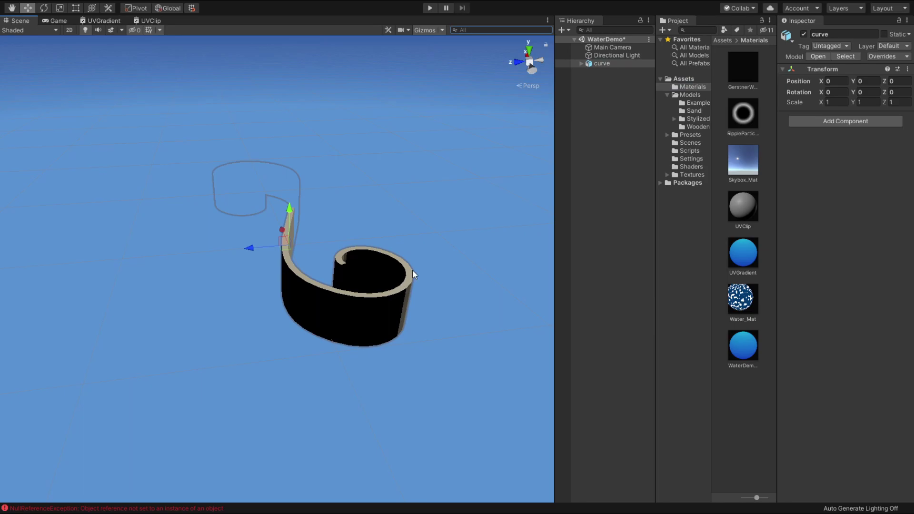
{"action": "left_click", "coordinate": [580, 63]}
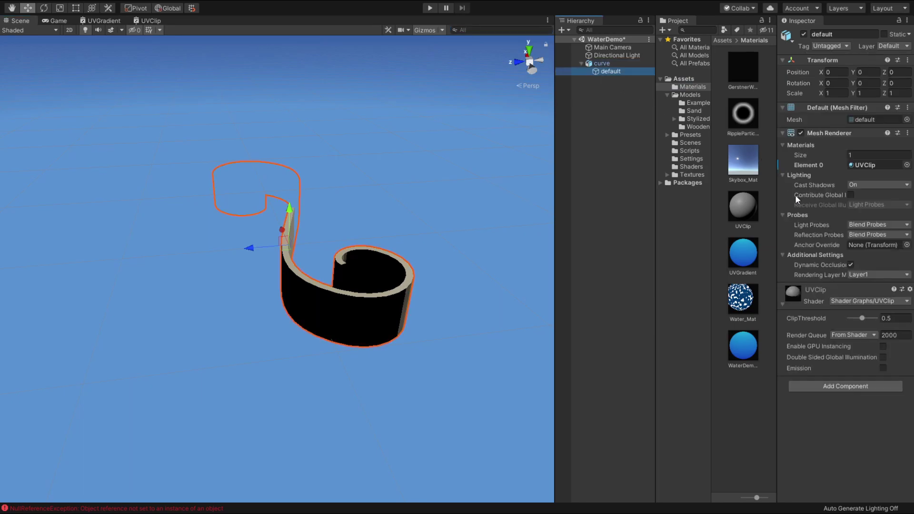
{"action": "left_click_drag", "start_coordinate": [862, 319], "coordinate": [855, 319]}
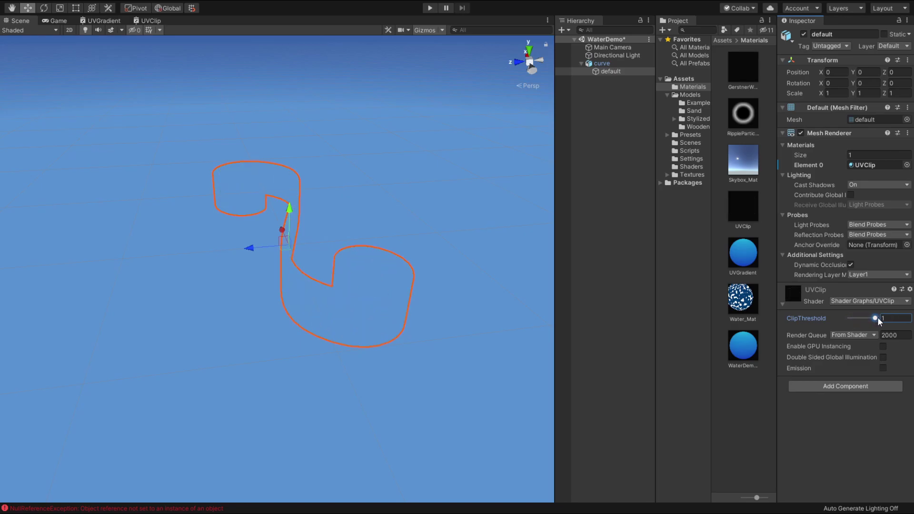